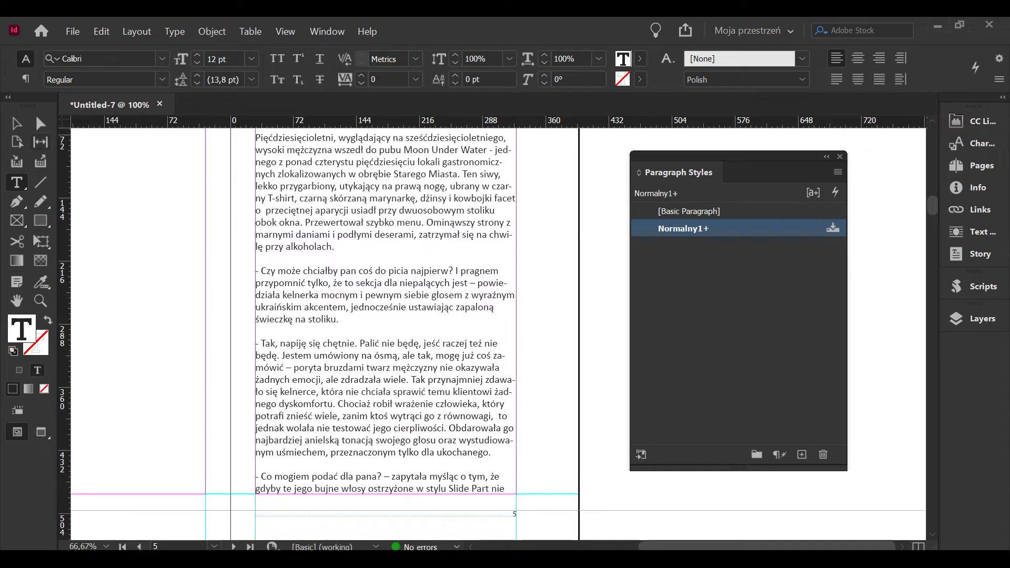
- Examine how the story's text frames are threaded across the spreads from page 5 onward
key("ctrl+minus")
key("ctrl+minus")
scroll(401, 427, "down", 3)
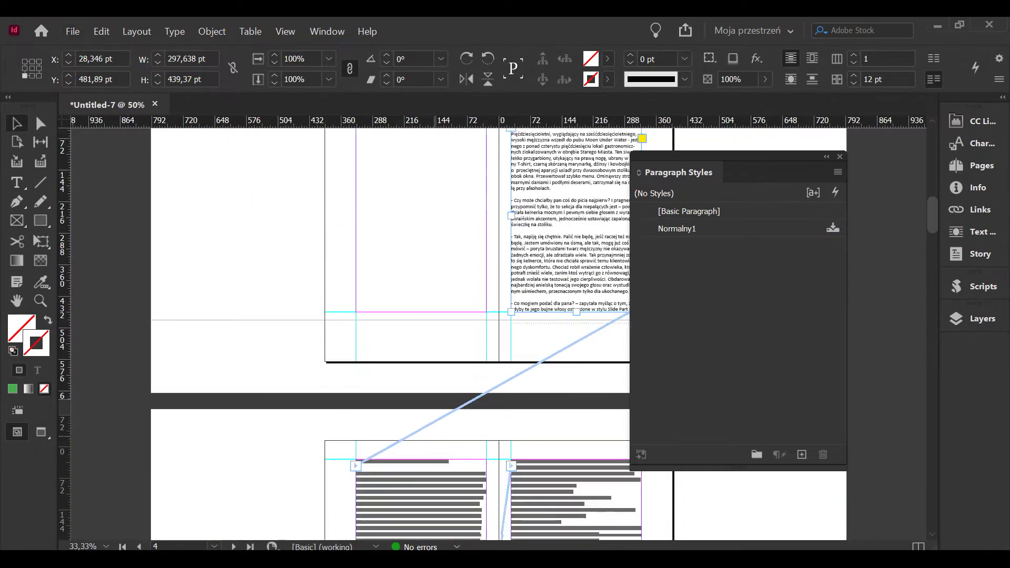
left_click_drag(697, 156, 816, 134)
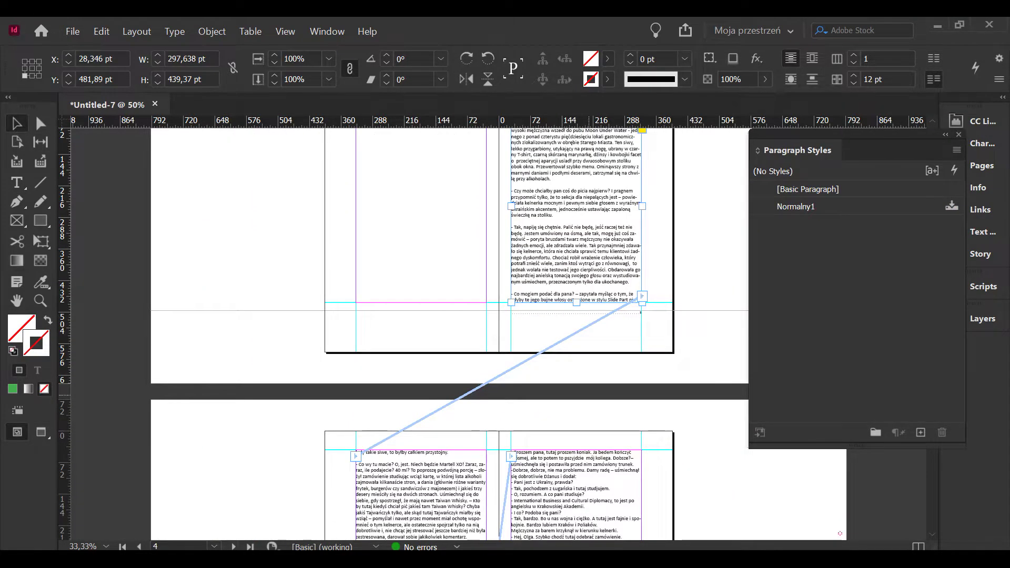
scroll(450, 335, "down", 8)
scroll(450, 335, "up", 5)
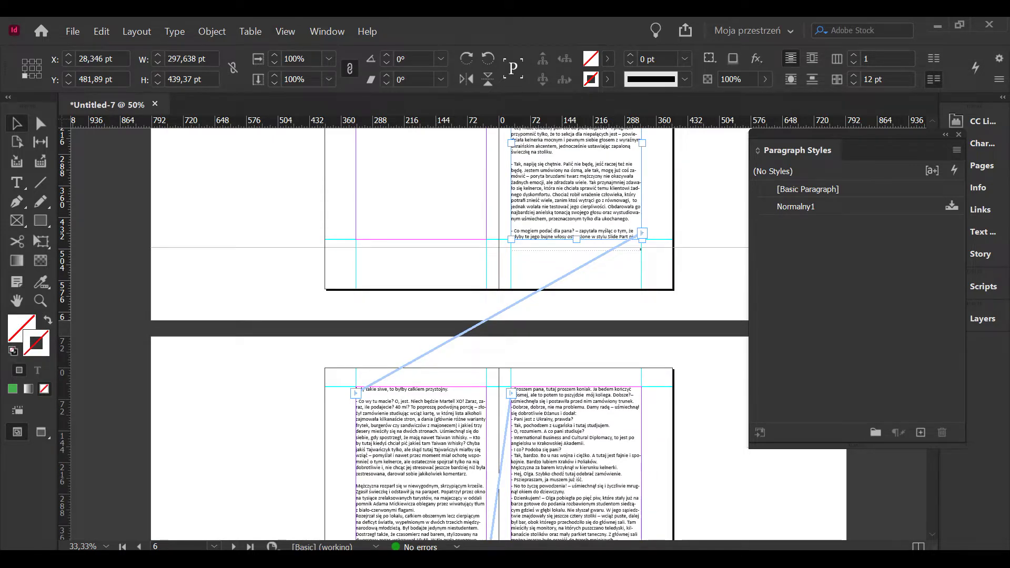
left_click(285, 31)
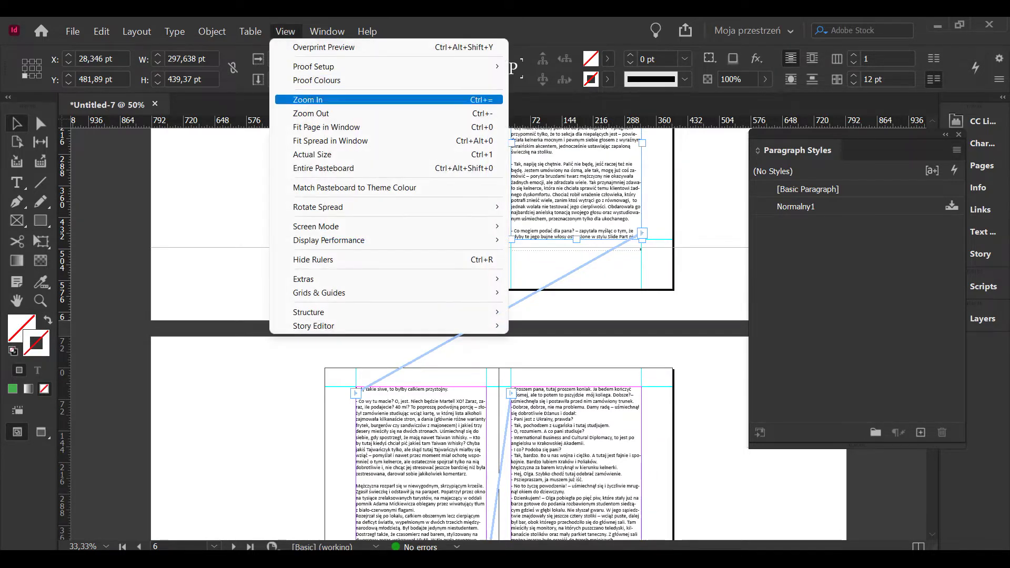
mouse_move(369, 279)
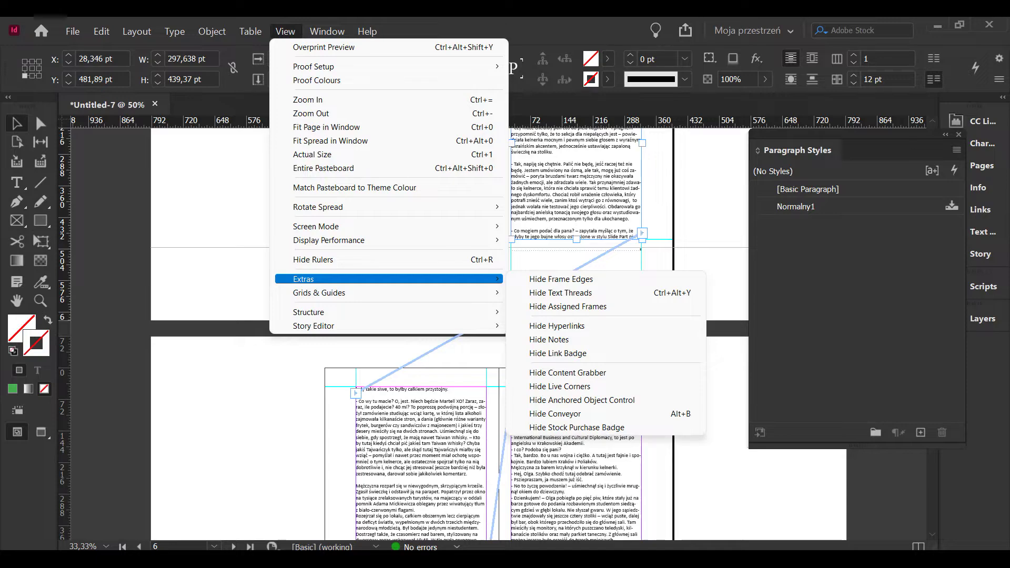
left_click(628, 261)
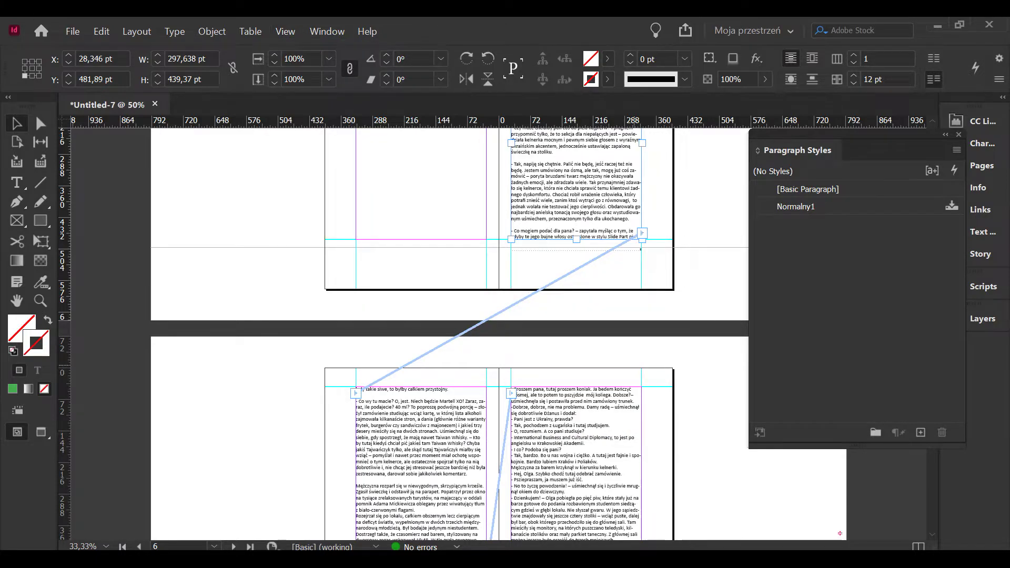
scroll(499, 334, "down", 10)
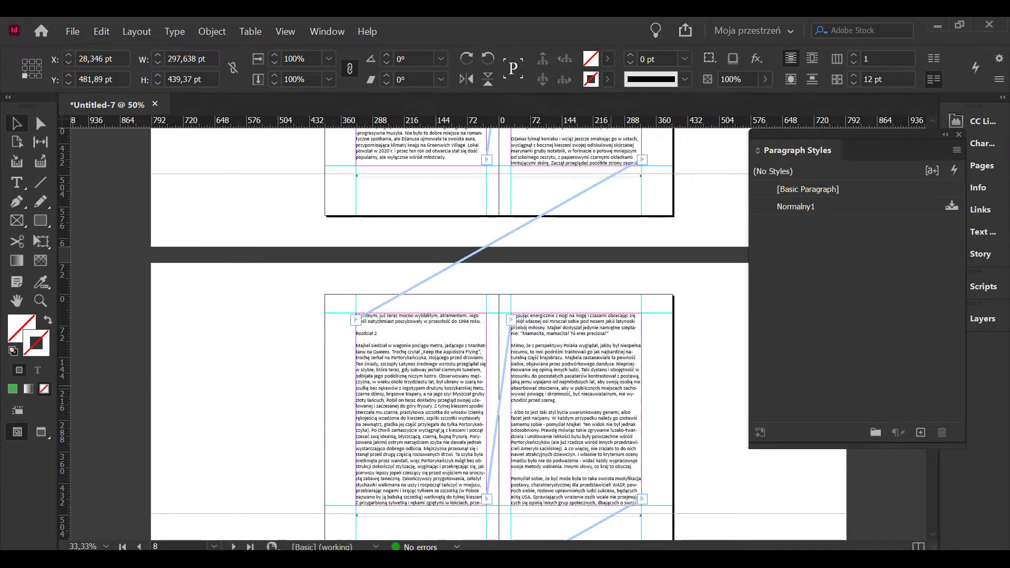
scroll(499, 334, "down", 10)
scroll(499, 334, "up", 20)
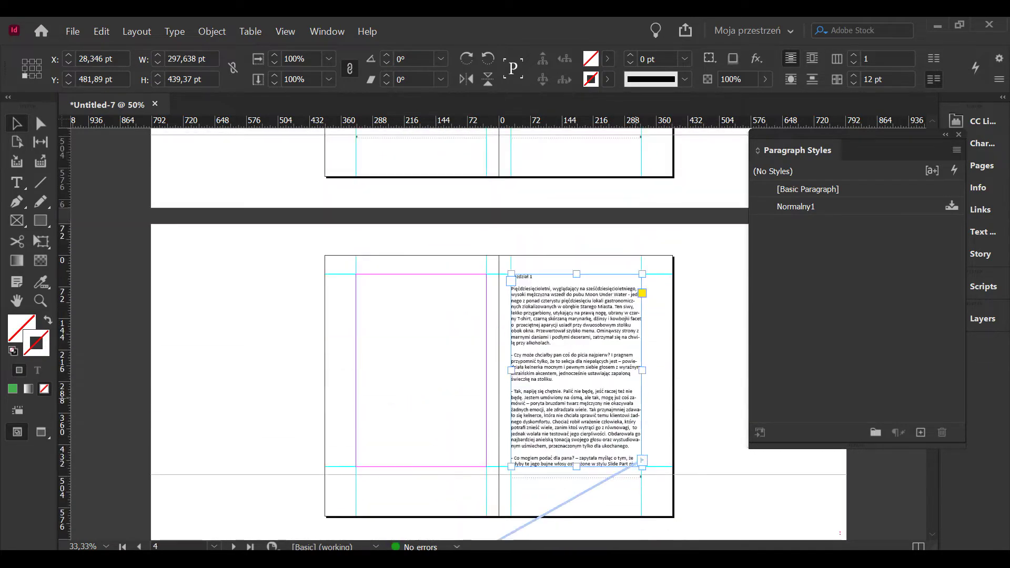
- Examine the page 5 text frame against the baseline grid, from the chapter heading down to the page number
scroll(456, 268, "up", 5)
scroll(456, 267, "right", 5)
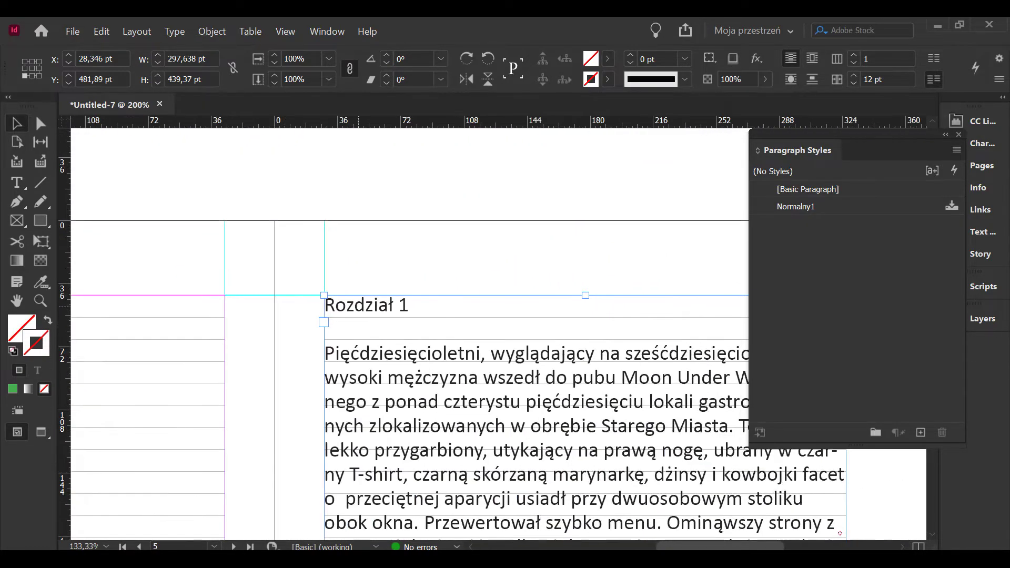
left_click_drag(550, 361, 424, 286)
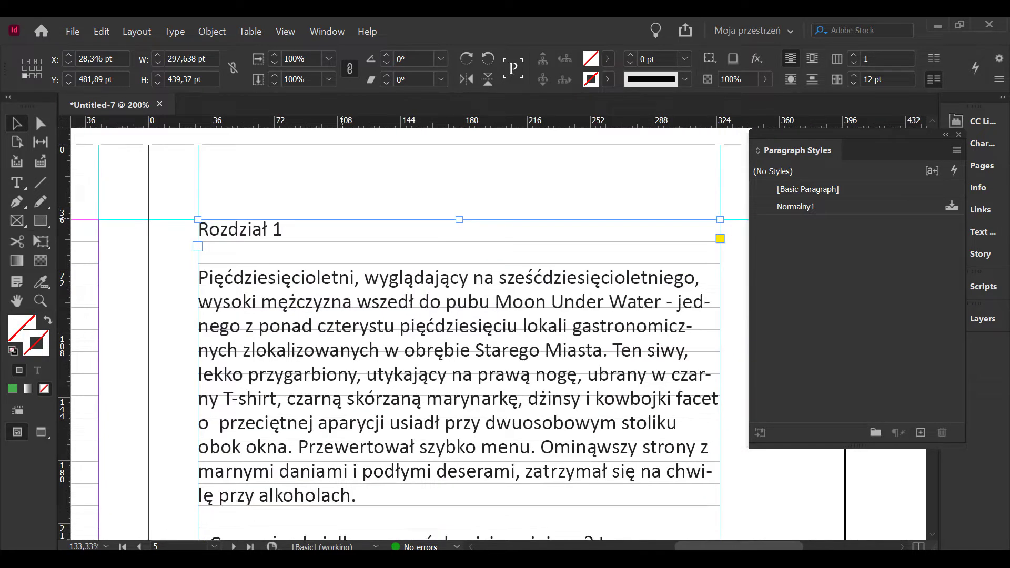
scroll(423, 286, "down", 2)
left_click_drag(285, 460, 292, 234)
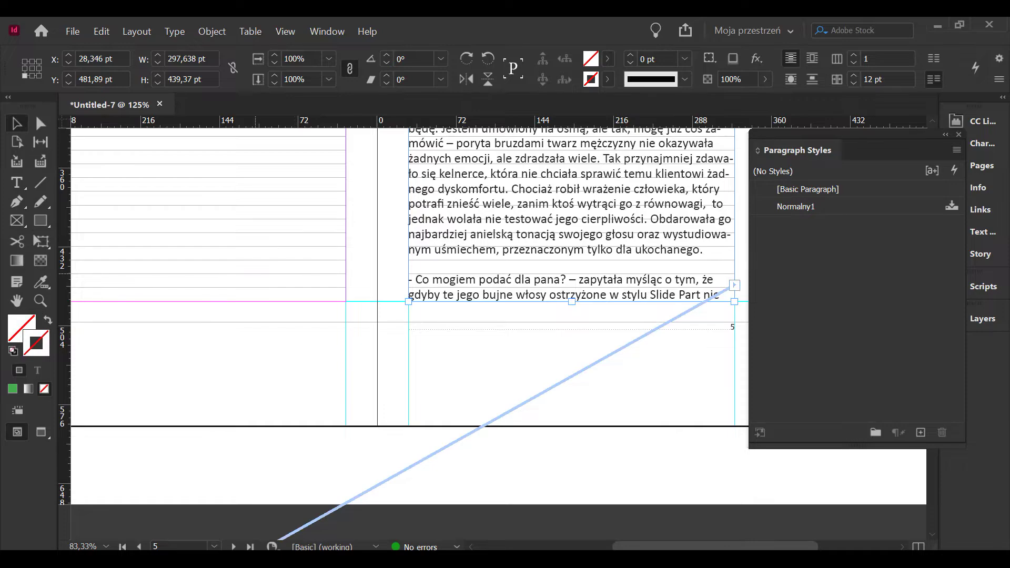
left_click_drag(255, 273, 419, 266)
left_click_drag(631, 220, 259, 312)
left_click_drag(335, 133, 362, 487)
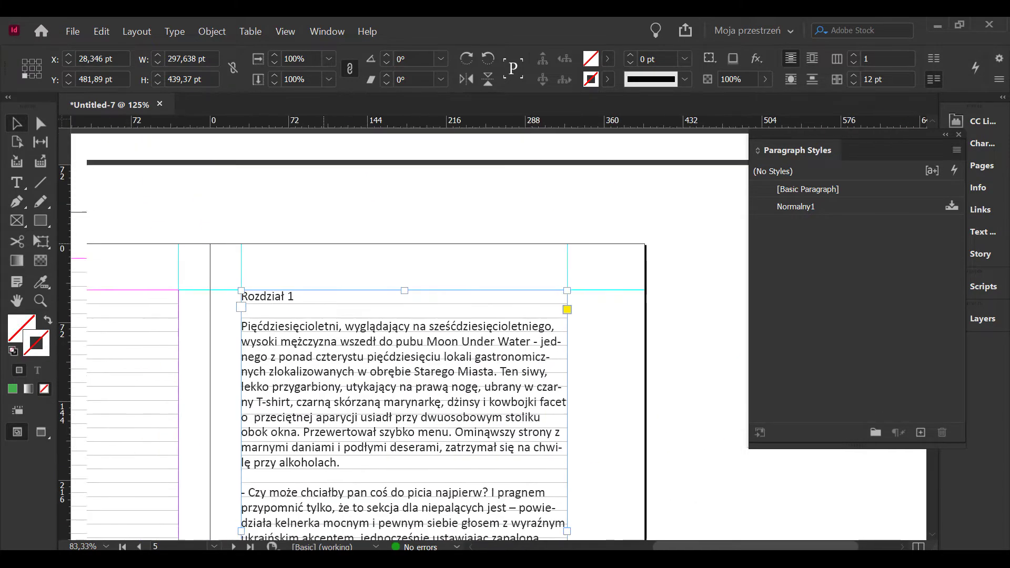
- Select the "Rozdział 1" heading on page 5 and start a new paragraph style named "Rozdział automatyczny"
key("ctrl+plus")
key("ctrl+plus")
key("ctrl+plus")
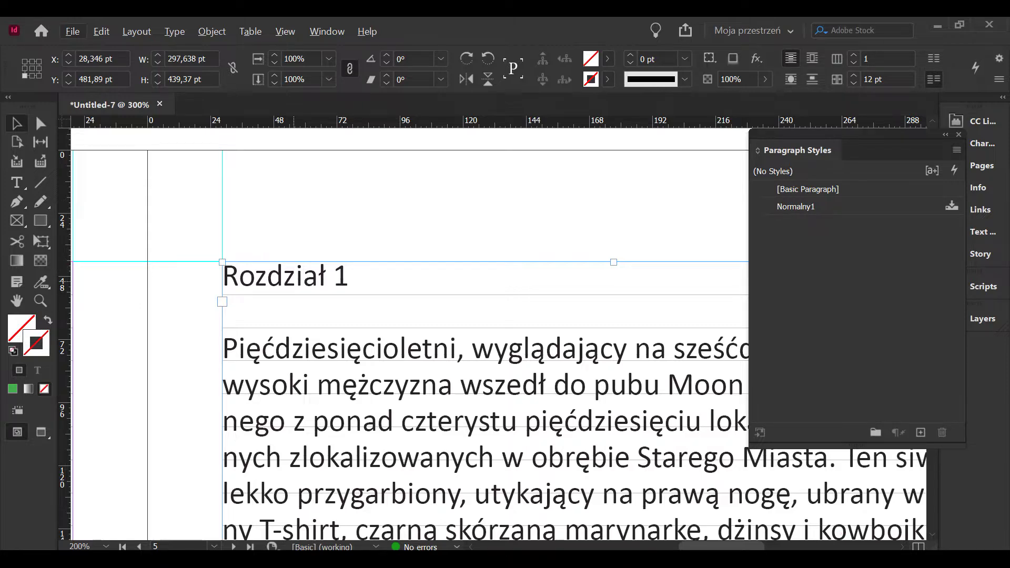
double_click(287, 280)
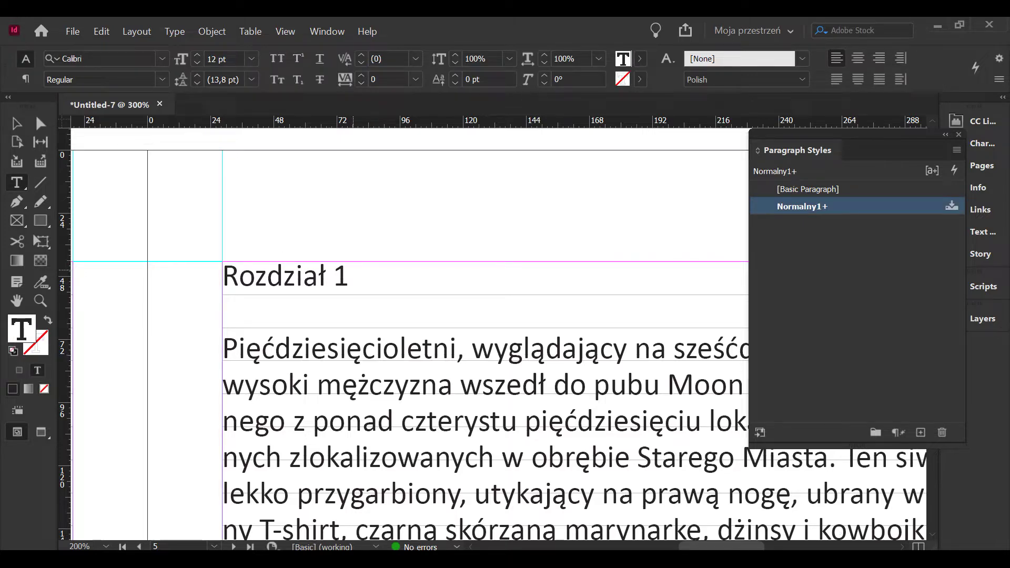
key("ctrl+a")
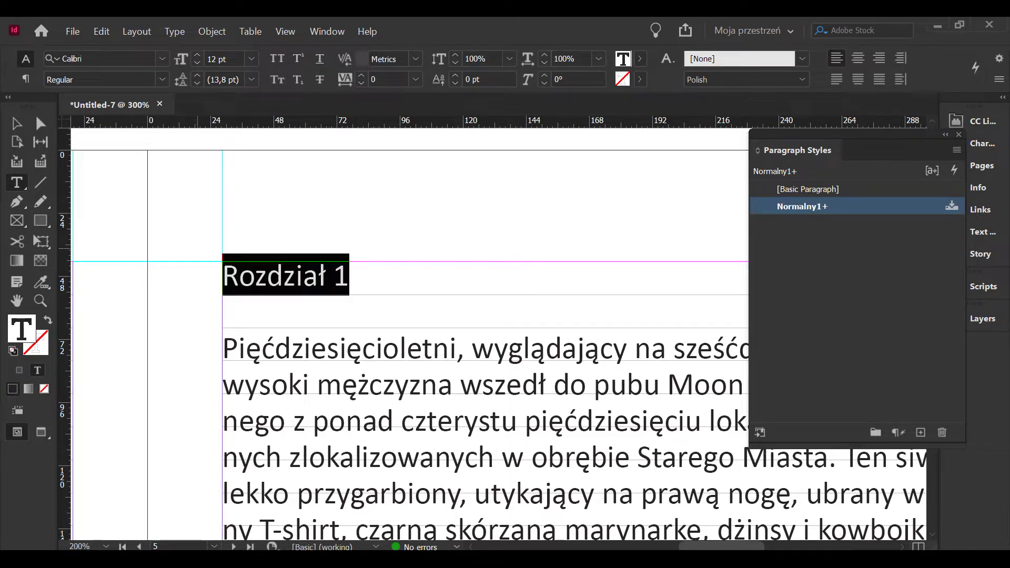
left_click_drag(829, 136, 696, 101)
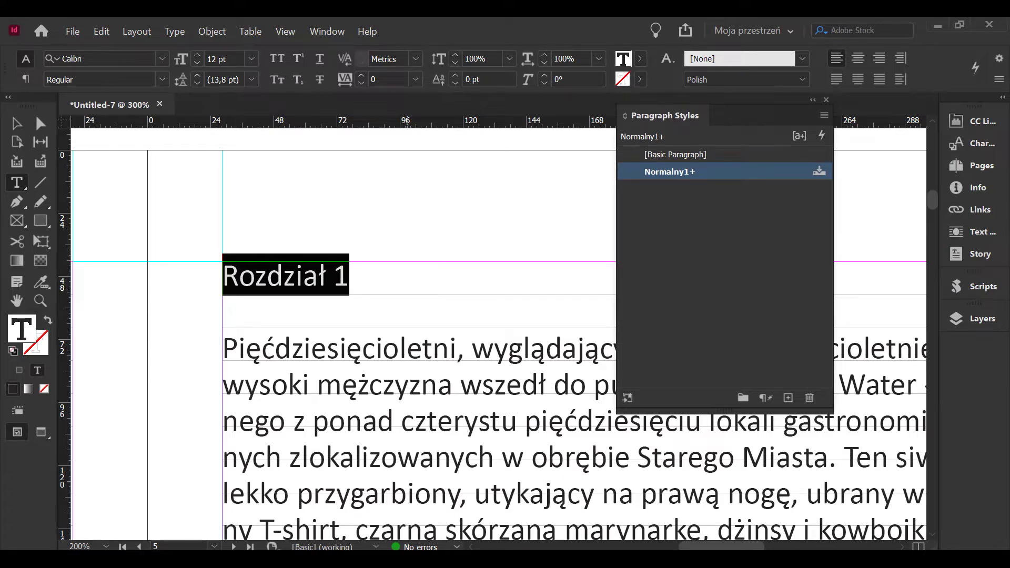
left_click(787, 398, "alt")
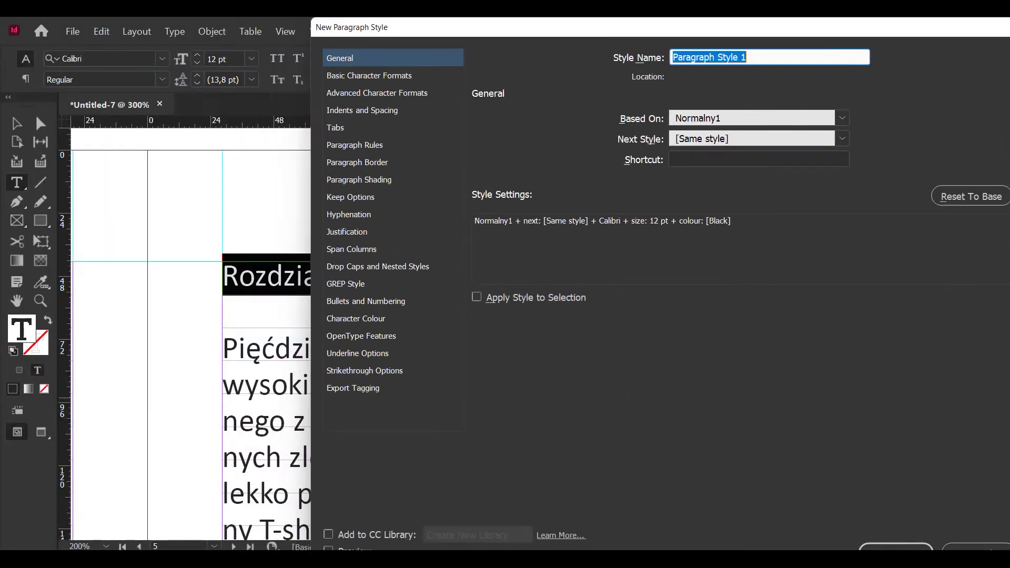
type("Roz")
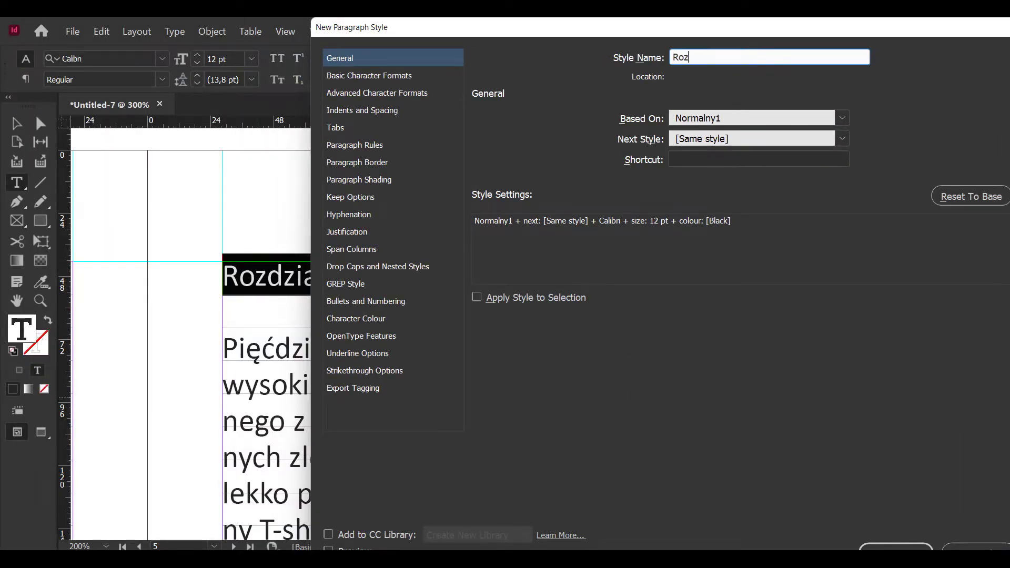
type("dział automatyczny")
- Set the new style's font to Tisa Pro at 9 pt with 12 pt leading
left_click(369, 76)
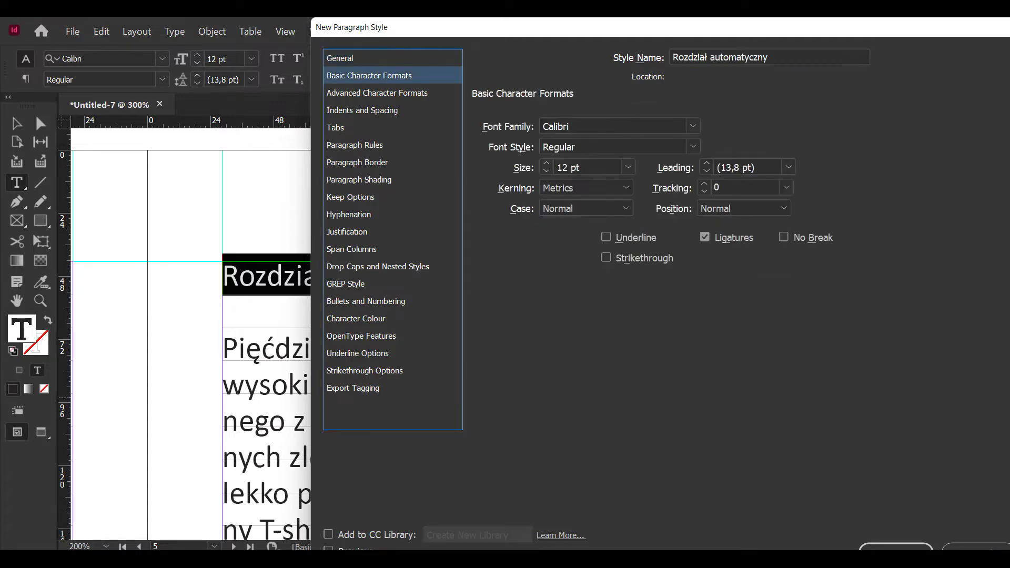
key("Tab")
type("Tisa Pro")
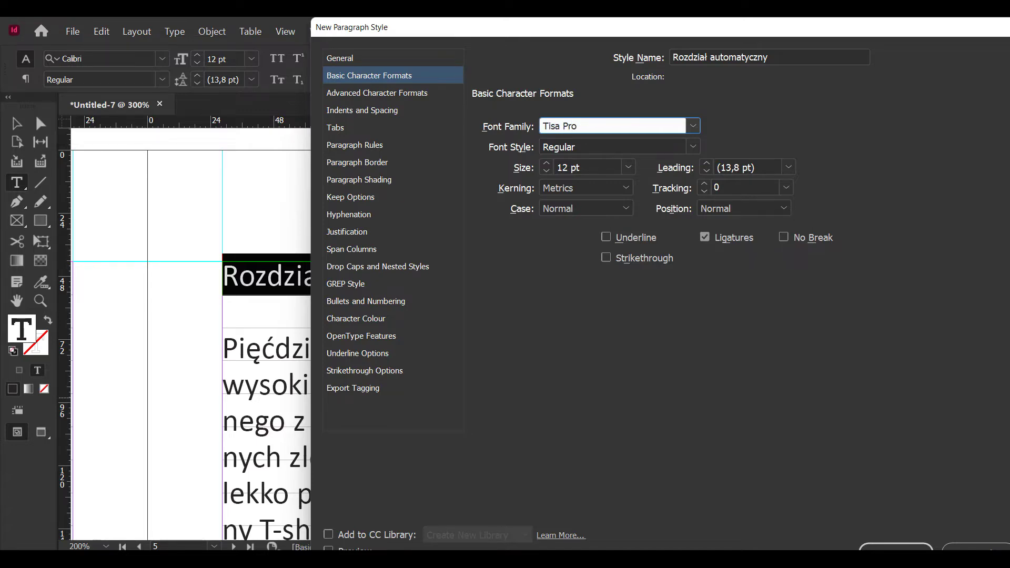
left_click(547, 171)
left_click(547, 171)
double_click(736, 168)
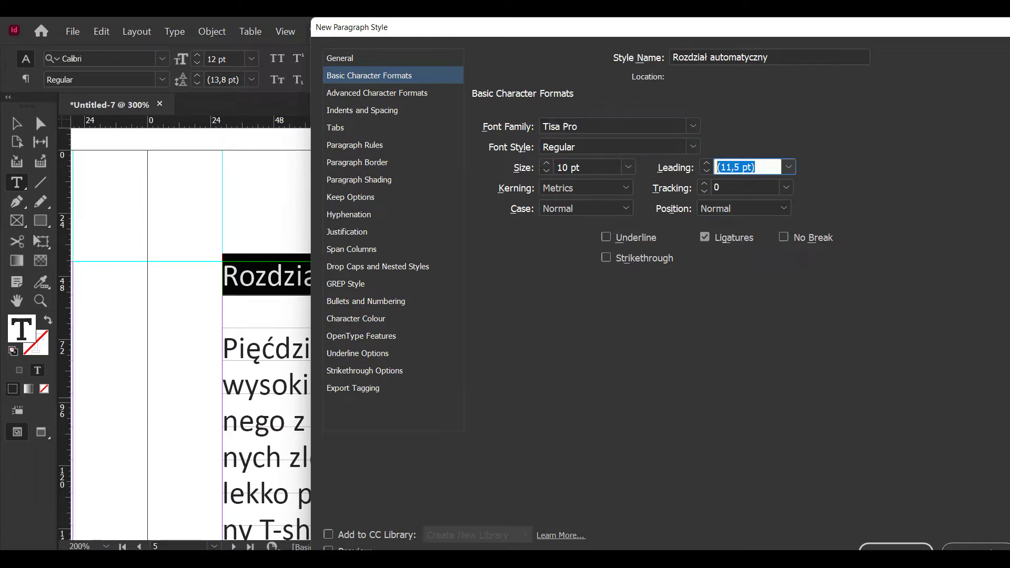
left_click(546, 171)
left_click(675, 168)
type("12")
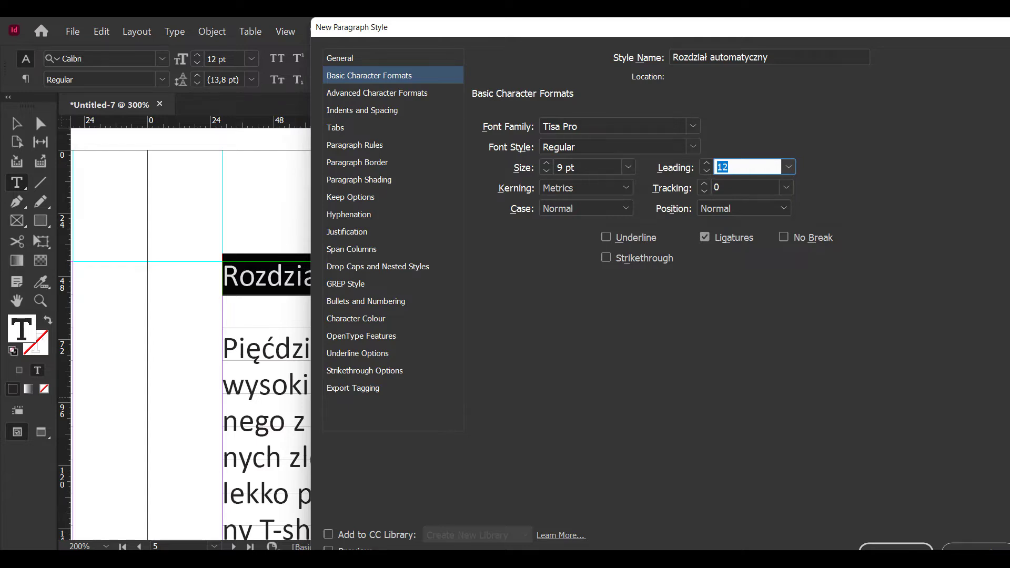
- Set the style to align all lines to the baseline grid
left_click(376, 93)
left_click(362, 110)
left_click(633, 285)
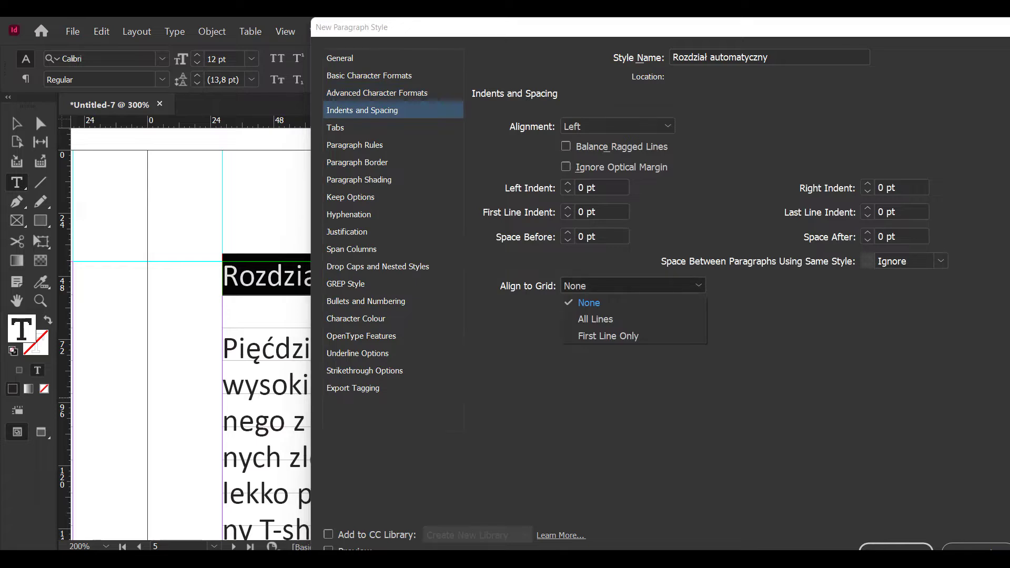
left_click(595, 319)
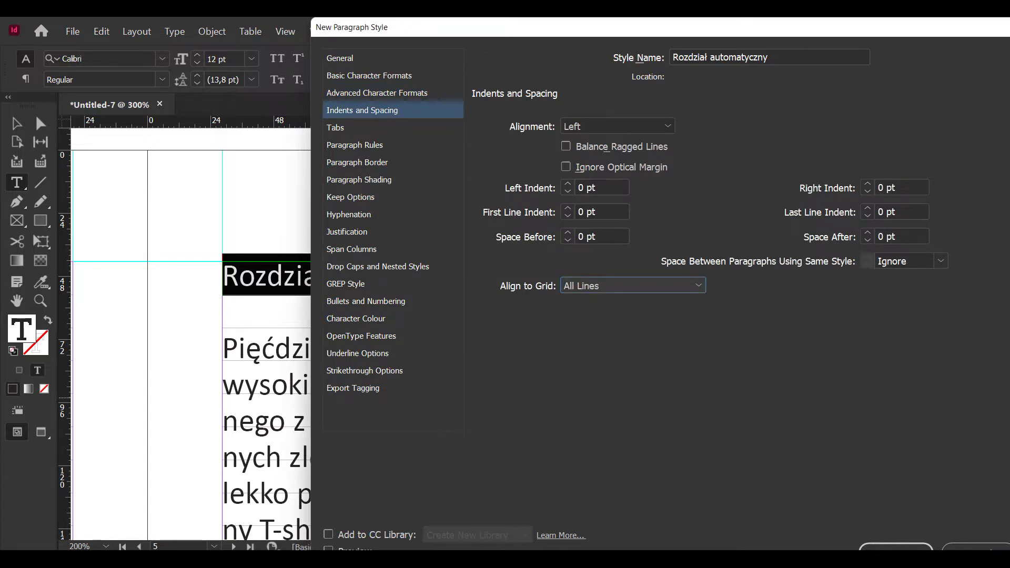
- Set the style's list type to Numbers so its paragraphs are numbered automatically
left_click(365, 301)
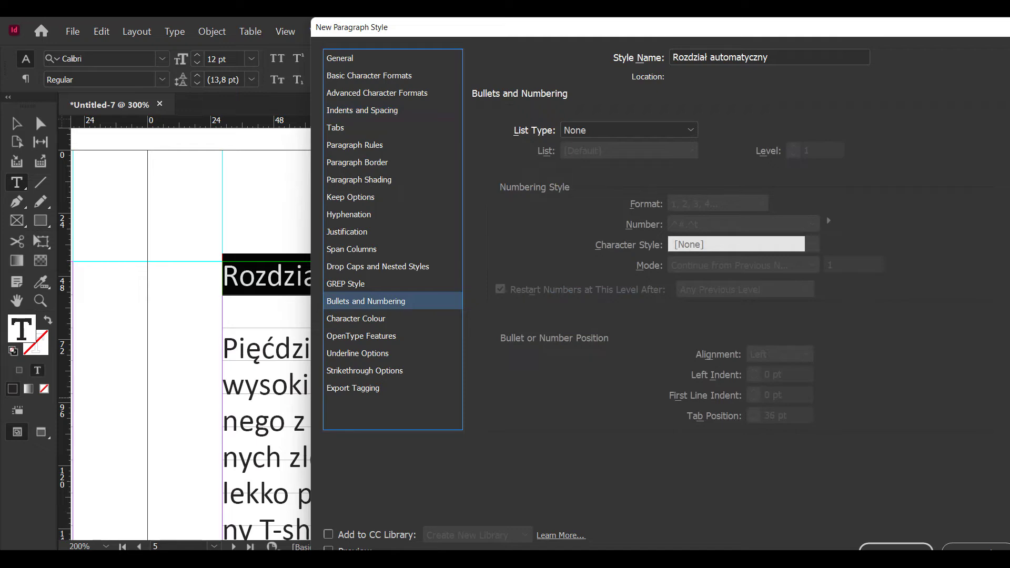
key("Tab")
key("alt+Down")
key("Down")
key("Down")
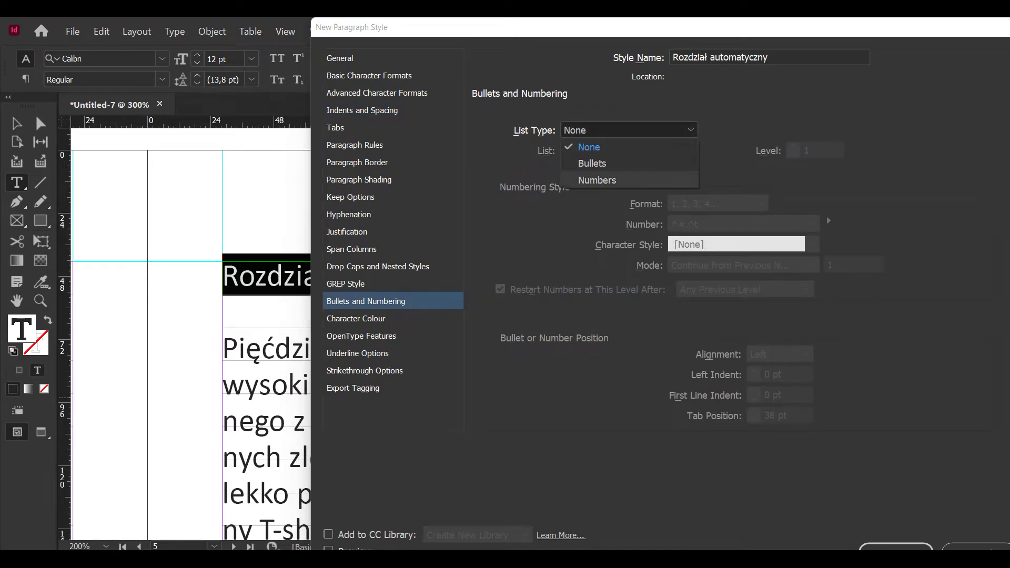
key("Return")
- Replace the default number expression with the word "Rozdział" followed by a space
left_click_drag(594, 31, 656, 31)
double_click(747, 224)
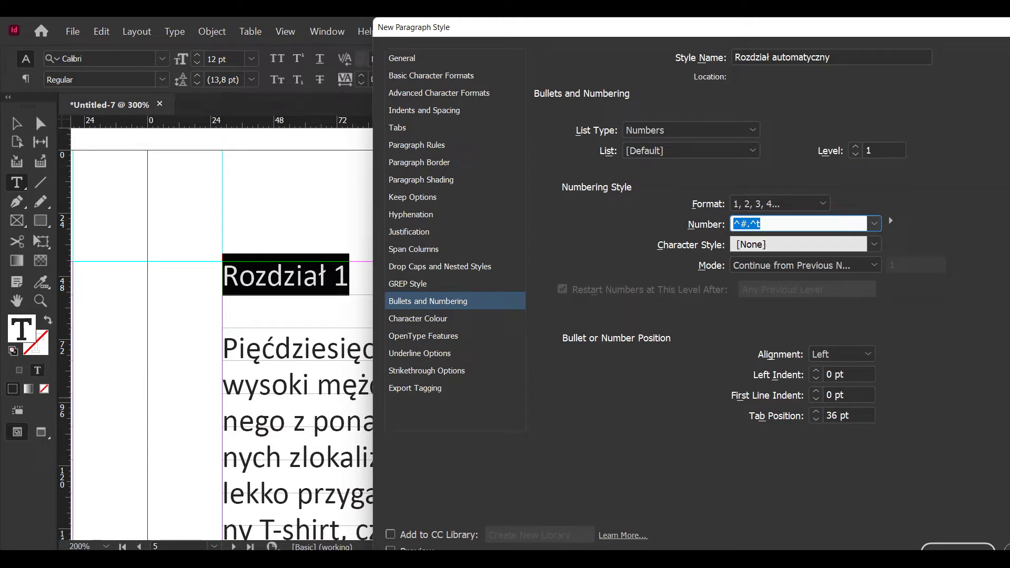
key("BackSpace")
left_click(890, 220)
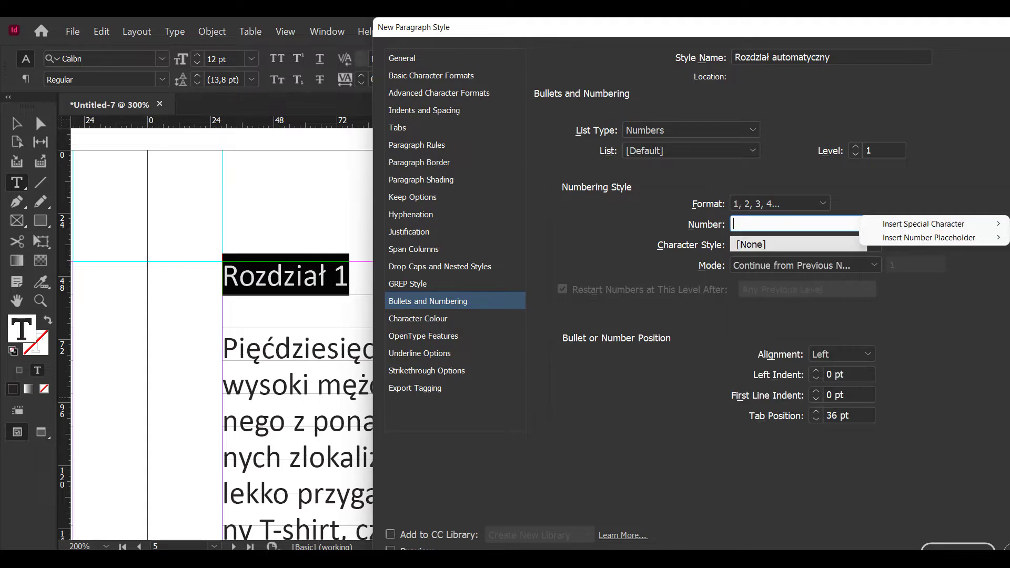
key("Escape")
type("Rozdzia")
key("BackSpace")
key("BackSpace")
type("ia")
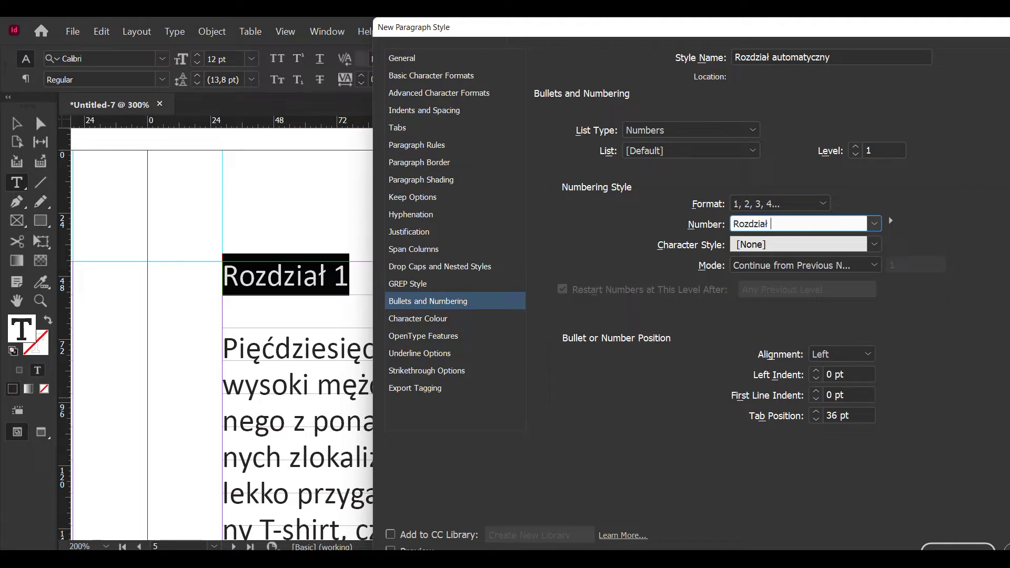
type("ł")
- Append the Level 1 number placeholder to the number expression and create the paragraph style
left_click(891, 221)
mouse_move(924, 234)
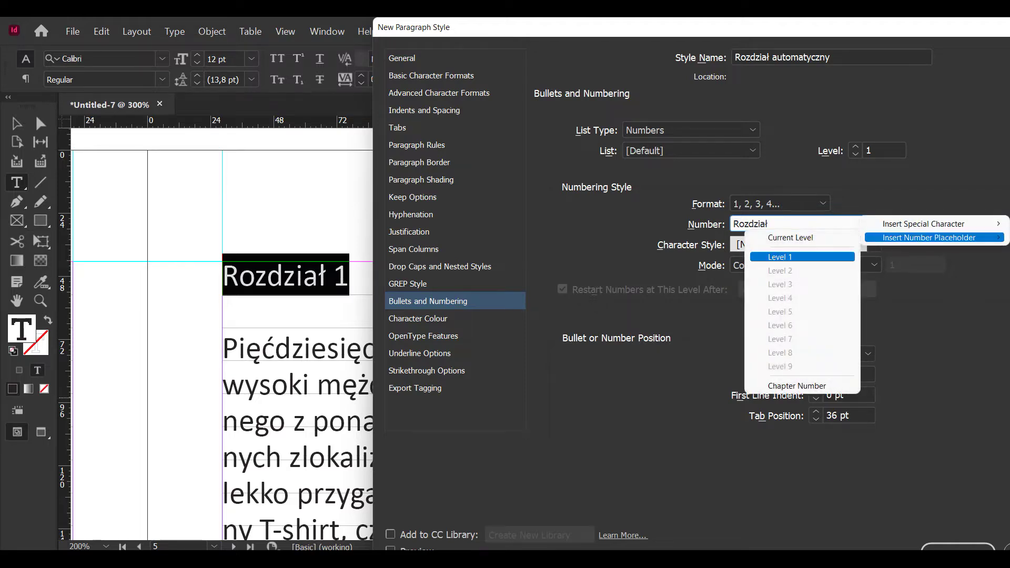
left_click(780, 257)
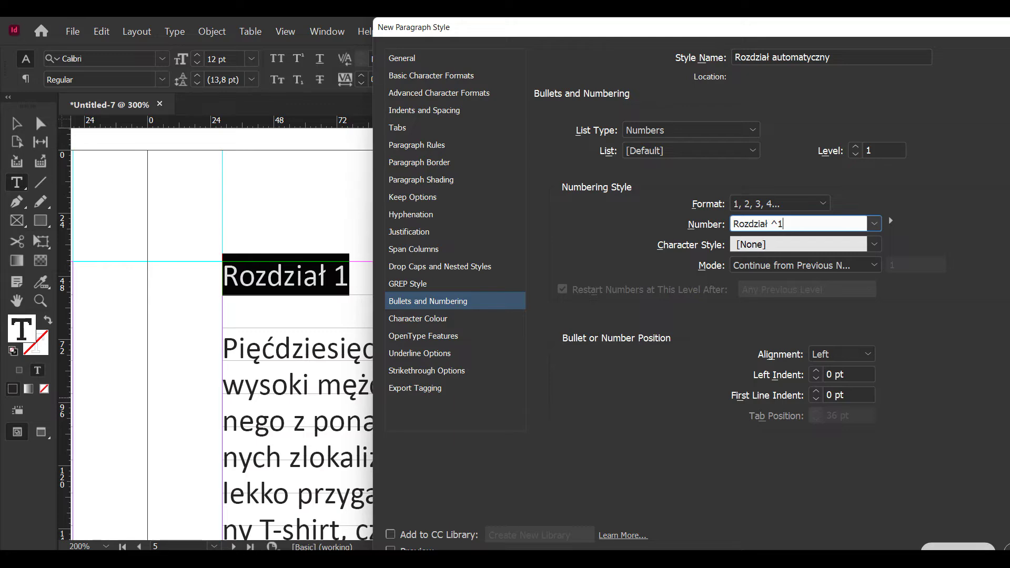
key("Return")
- Apply the "Rozdział automatyczny" style to the selected heading and delete its manually typed "Rozdział 1" text
left_click(684, 189)
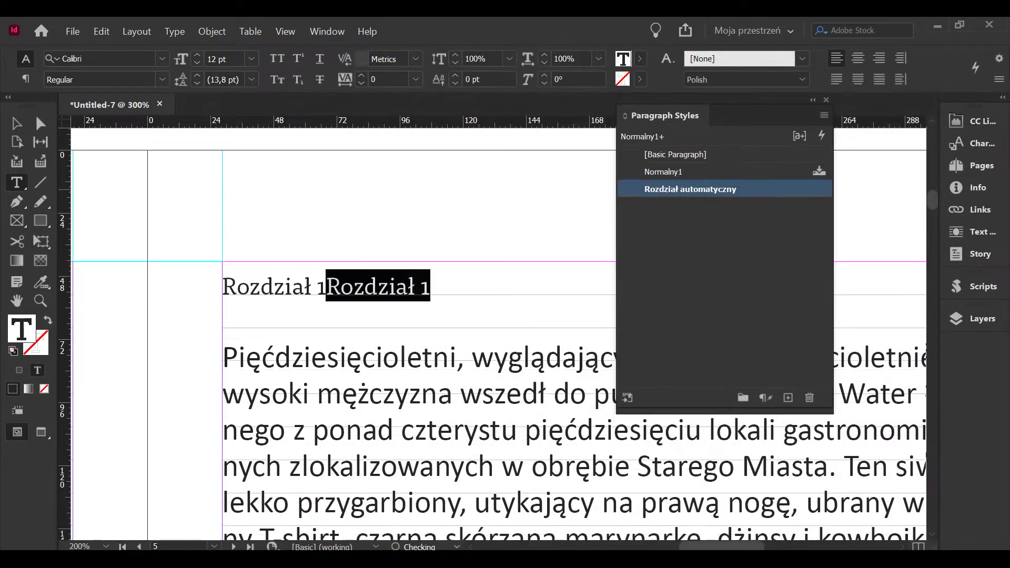
left_click_drag(470, 292, 336, 274)
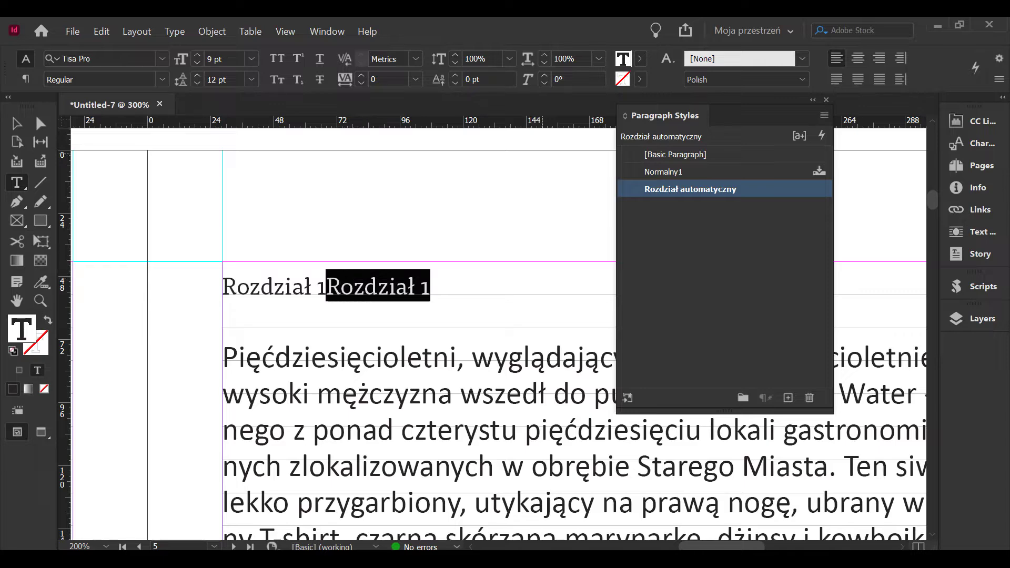
key("BackSpace")
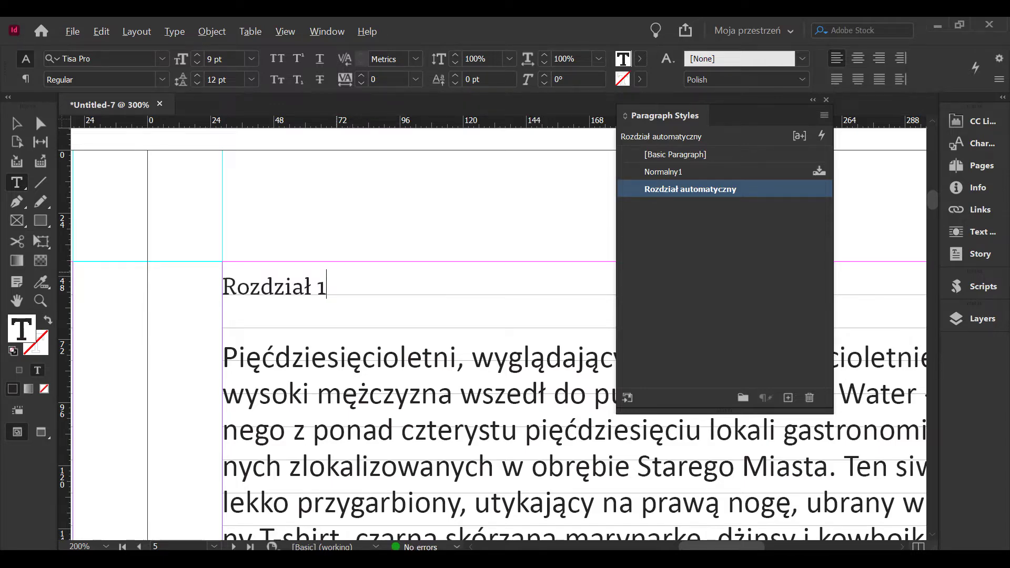
key("ctrl+minus")
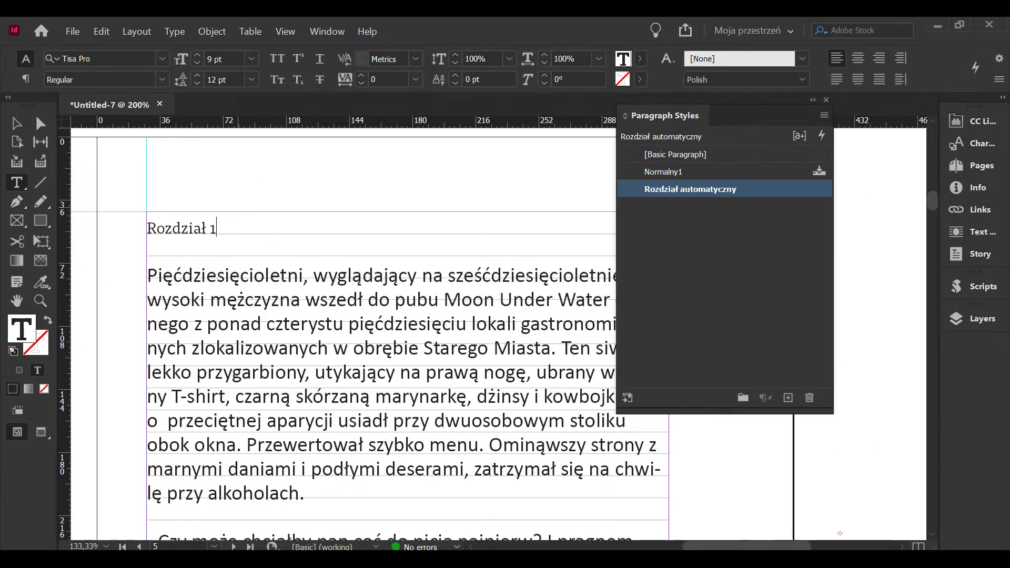
- Search the story for the next occurrence of "Rozdział " using Find/Change
key("ctrl+minus")
key("ctrl+minus")
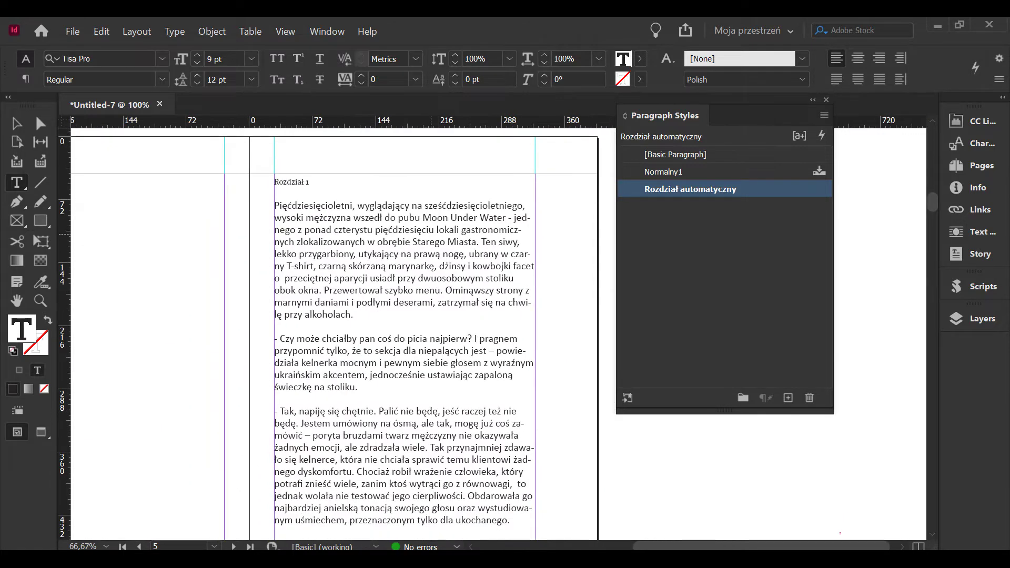
key("ctrl+f")
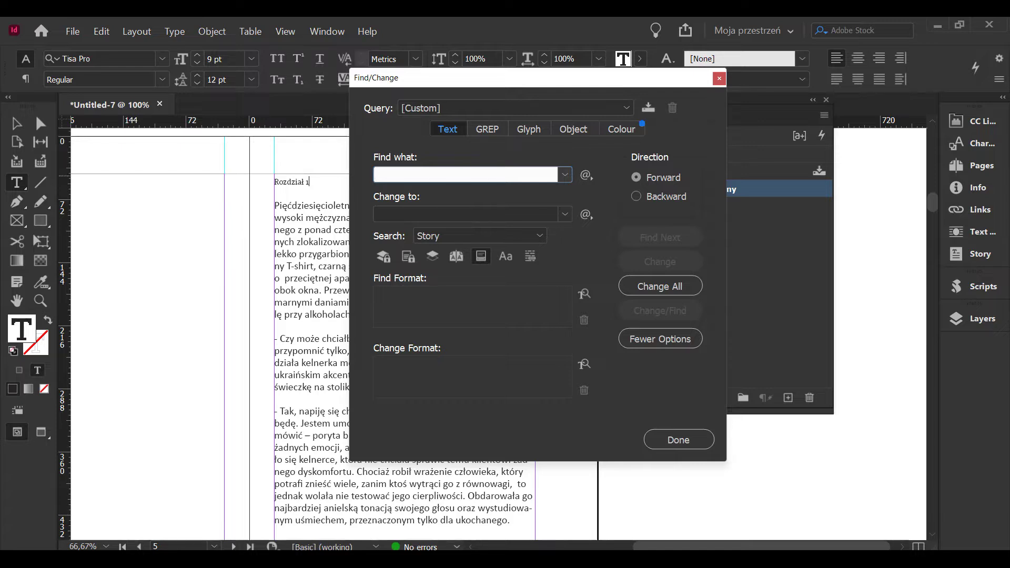
type("Rozdzia")
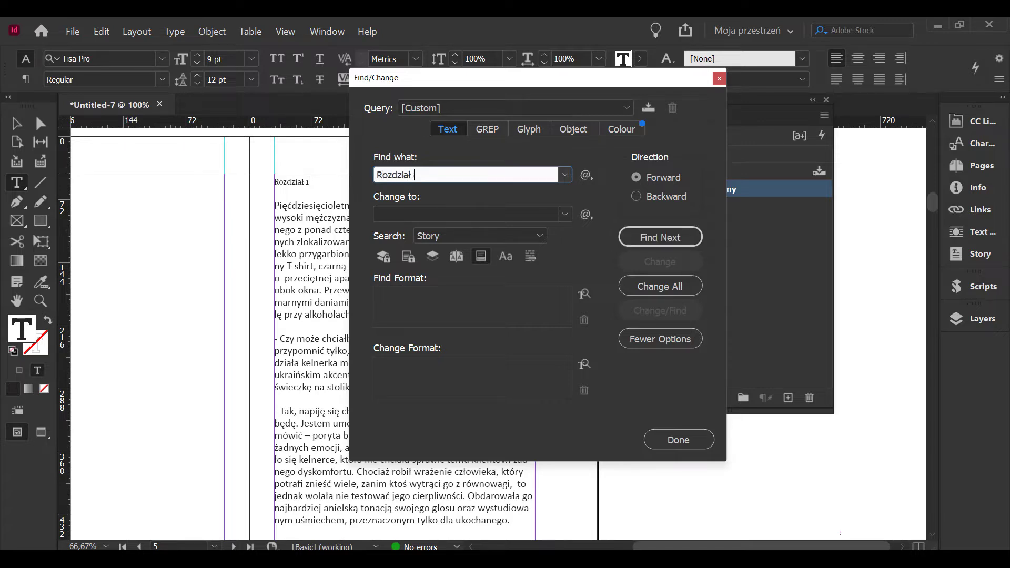
type("ł")
left_click(660, 237)
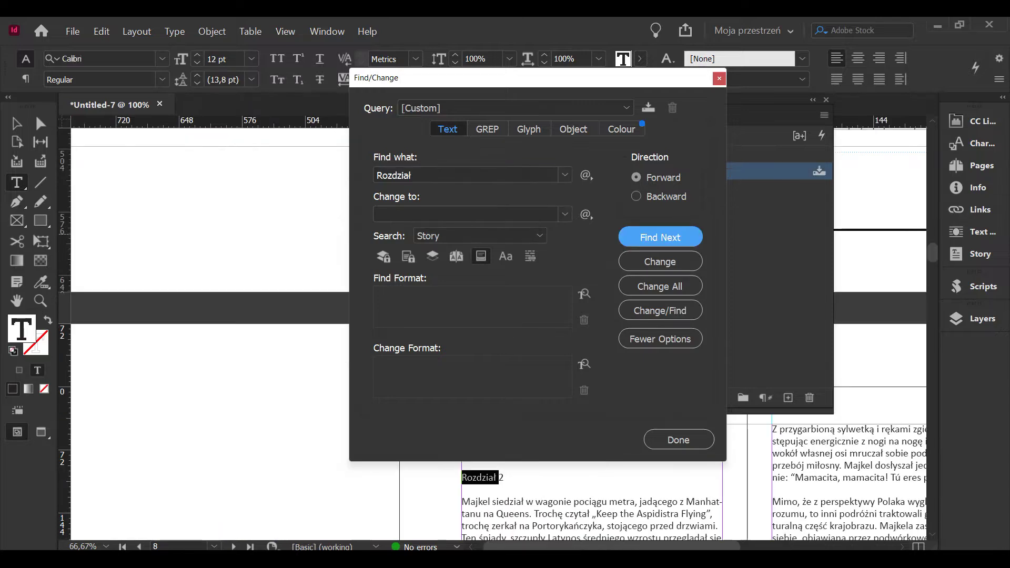
- Apply the "Rozdział automatyczny" style to the found chapter 2 heading and delete its manually typed "Rozdział 2" text
left_click_drag(453, 79, 128, 66)
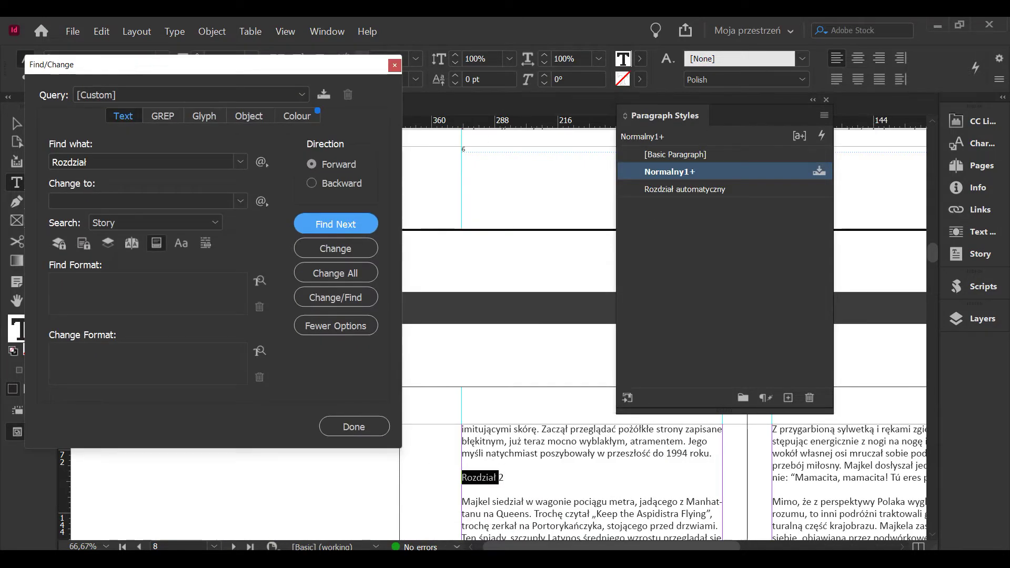
left_click(685, 189)
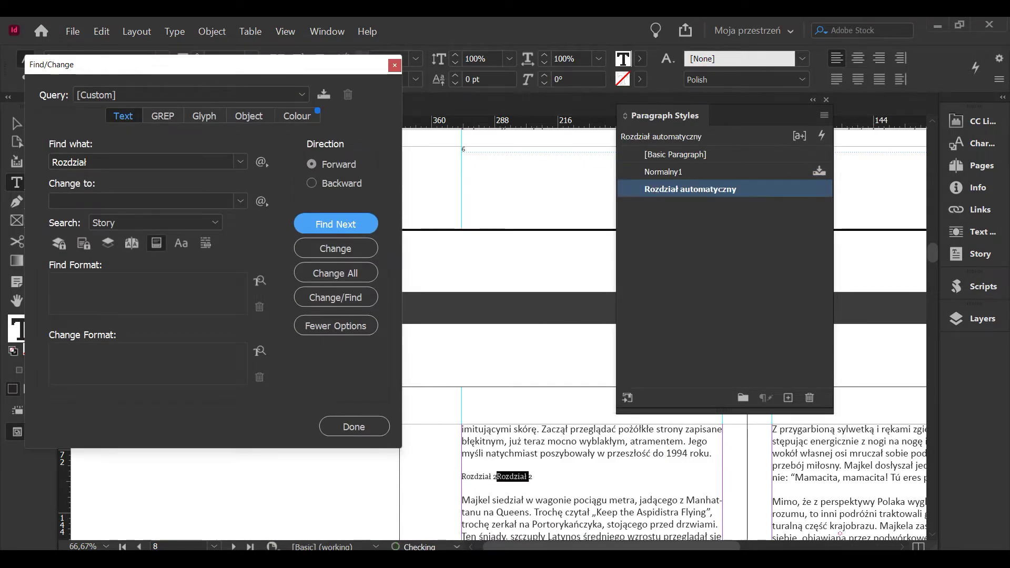
scroll(555, 478, "up", 4)
left_click_drag(555, 477, 688, 412)
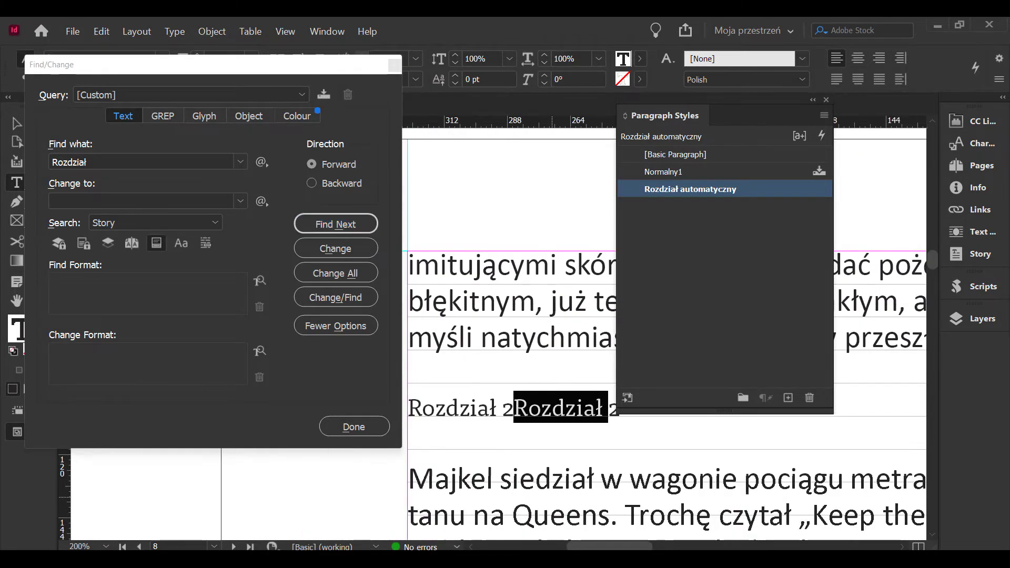
left_click_drag(736, 100, 820, 89)
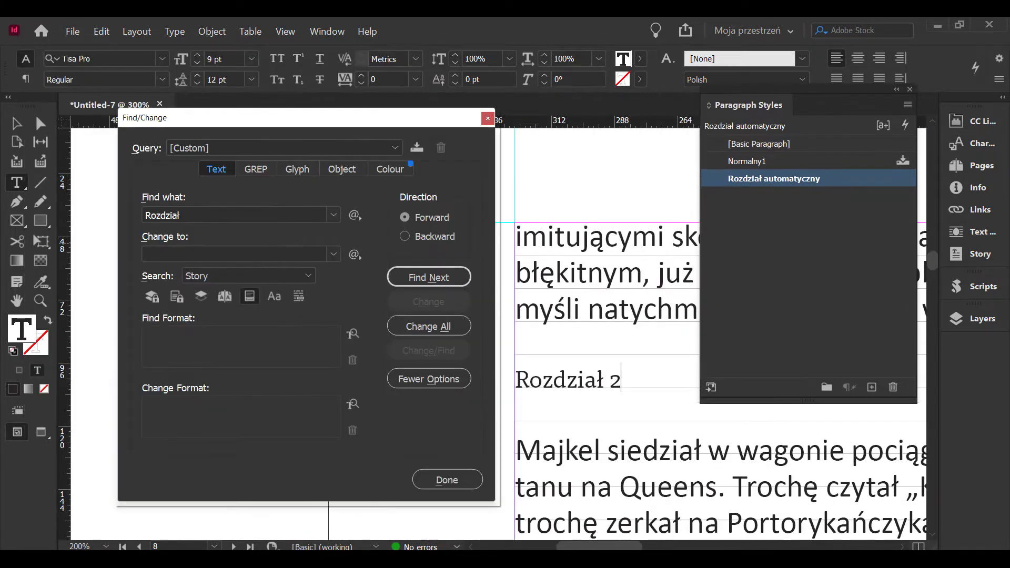
- Transfer the search term "Rozdział " from the plain text search to a GREP search
left_click(210, 214)
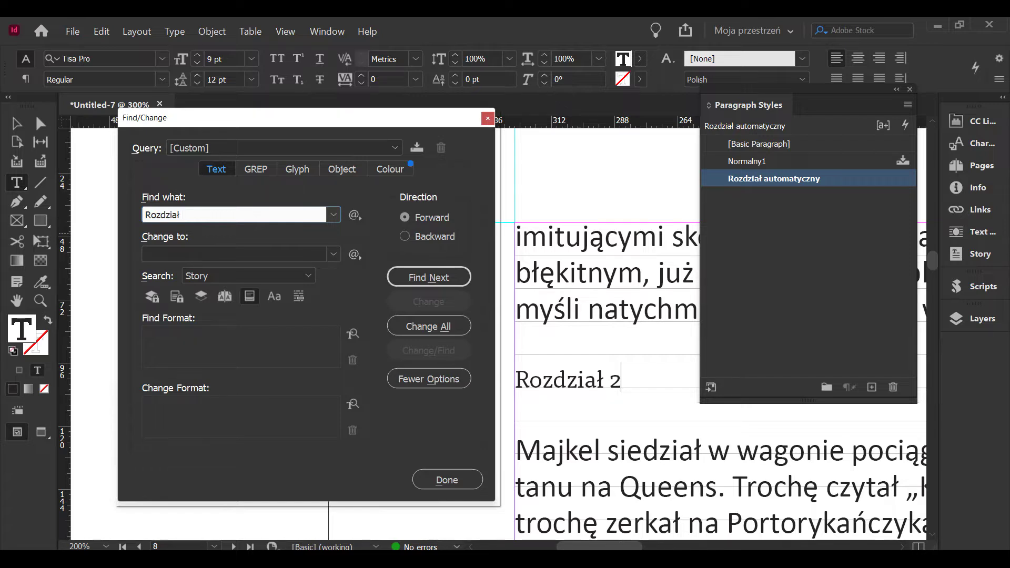
key("ctrl+a")
key("ctrl+c")
key("BackSpace")
left_click(255, 169)
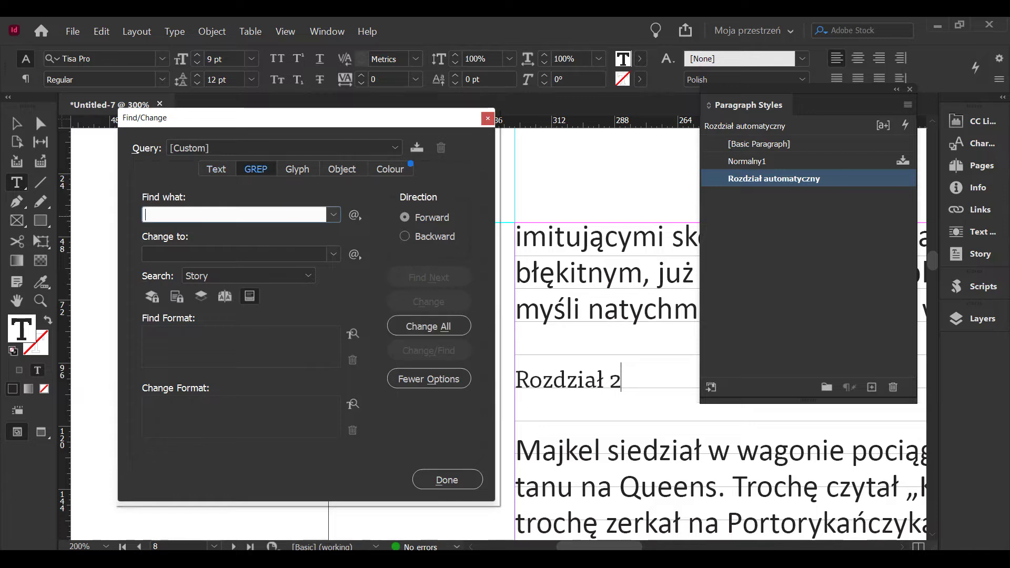
key("ctrl+v")
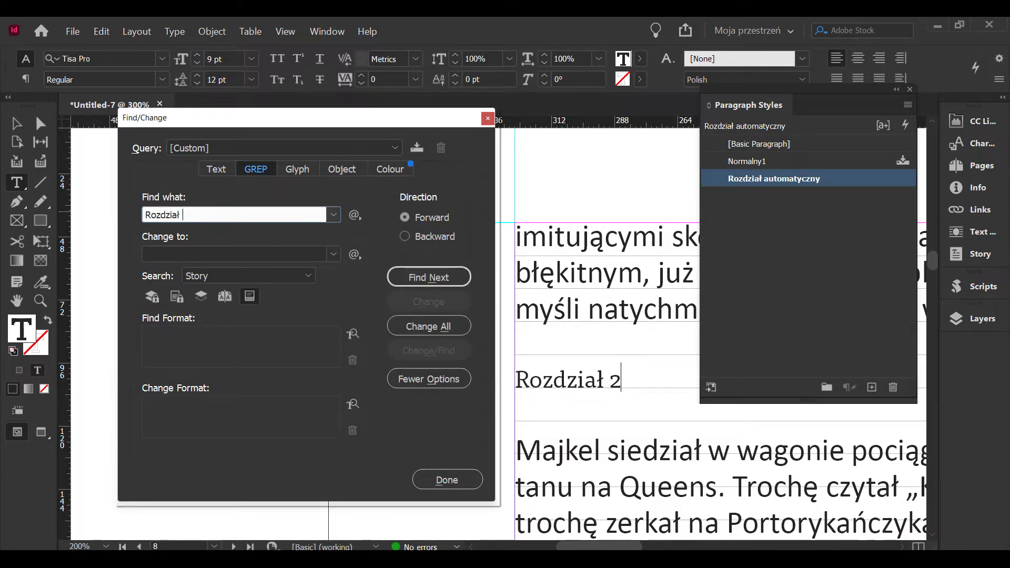
- Complete the GREP expression as "Rozdział \d+" and find the next numbered chapter heading
left_click(355, 214)
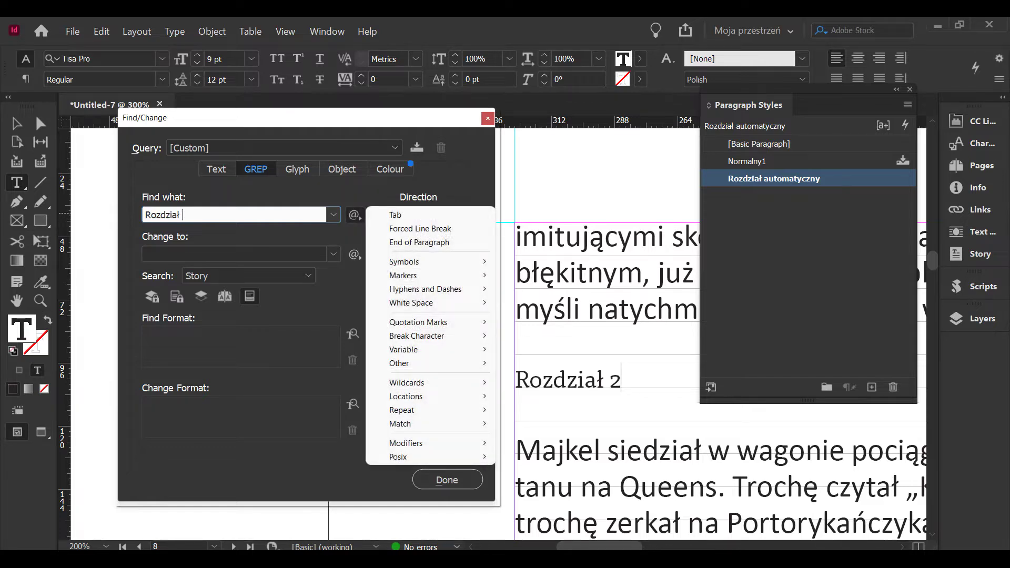
mouse_move(421, 335)
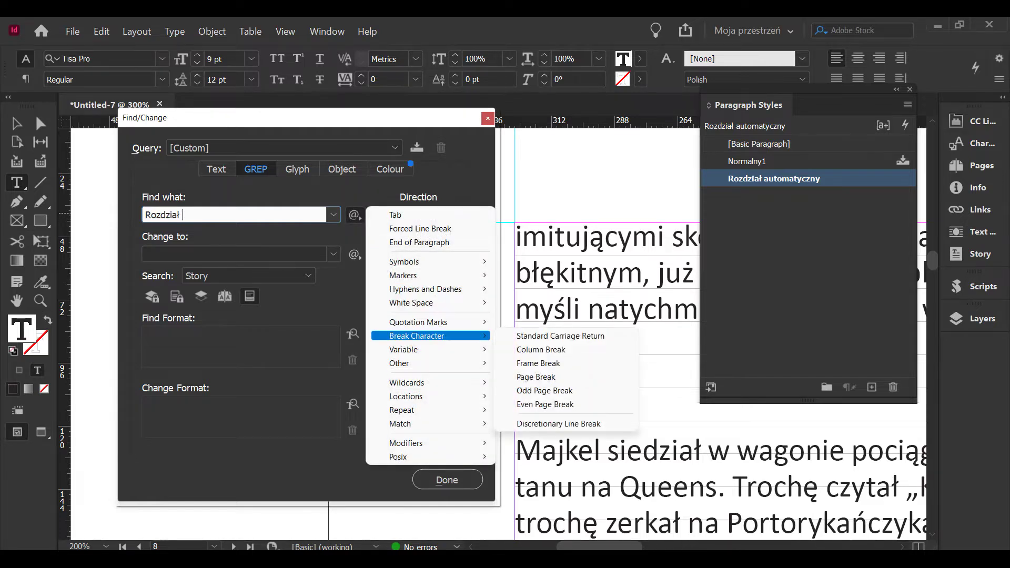
key("Escape")
type("\\d")
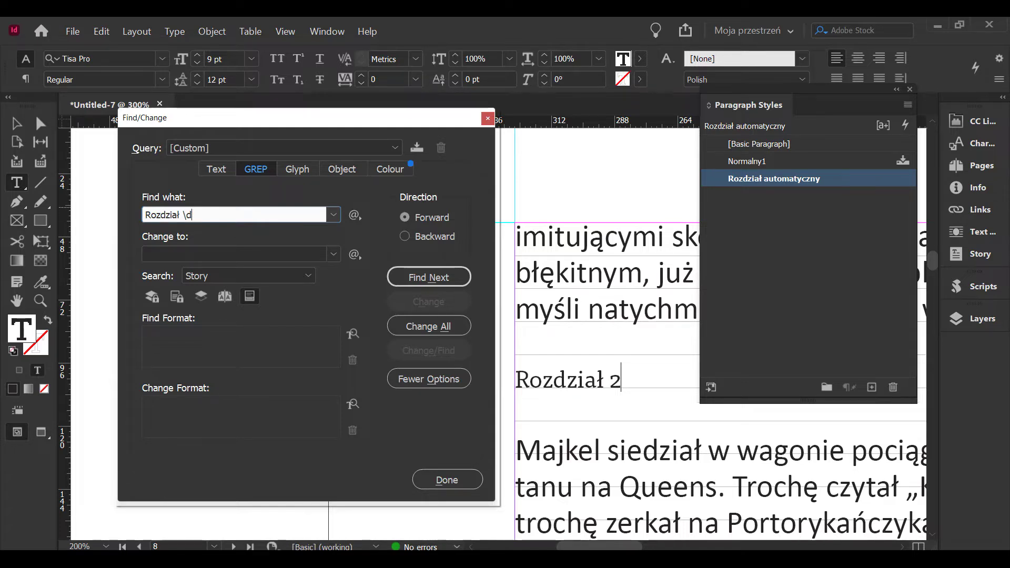
type("+")
left_click_drag(260, 119, 243, 93)
key("Return")
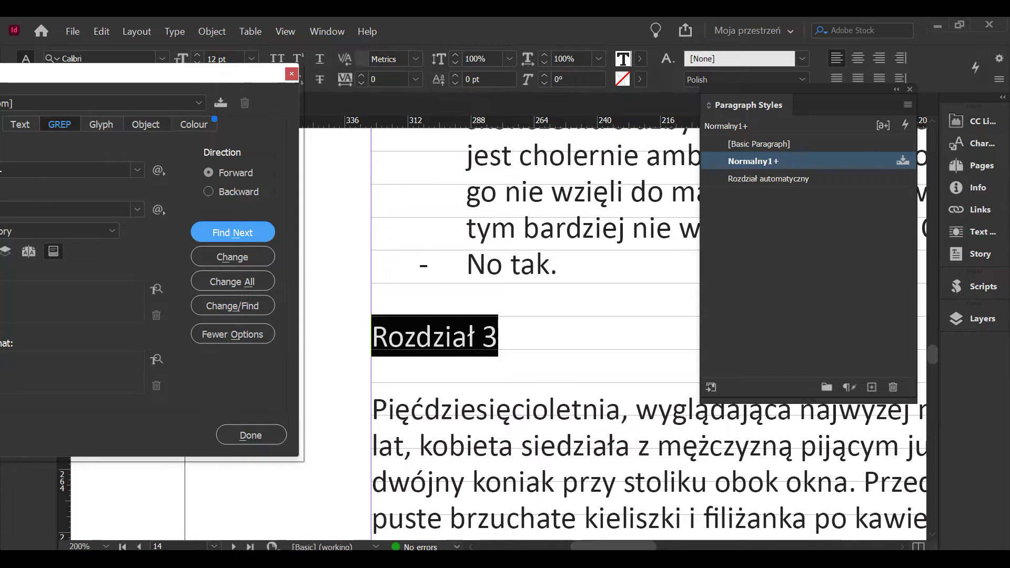
- Apply the "Rozdział automatyczny" style to the found chapter 3 heading and delete its manually typed "Rozdział 3" text
left_click_drag(98, 72, 200, 66)
left_click_drag(272, 72, 227, 76)
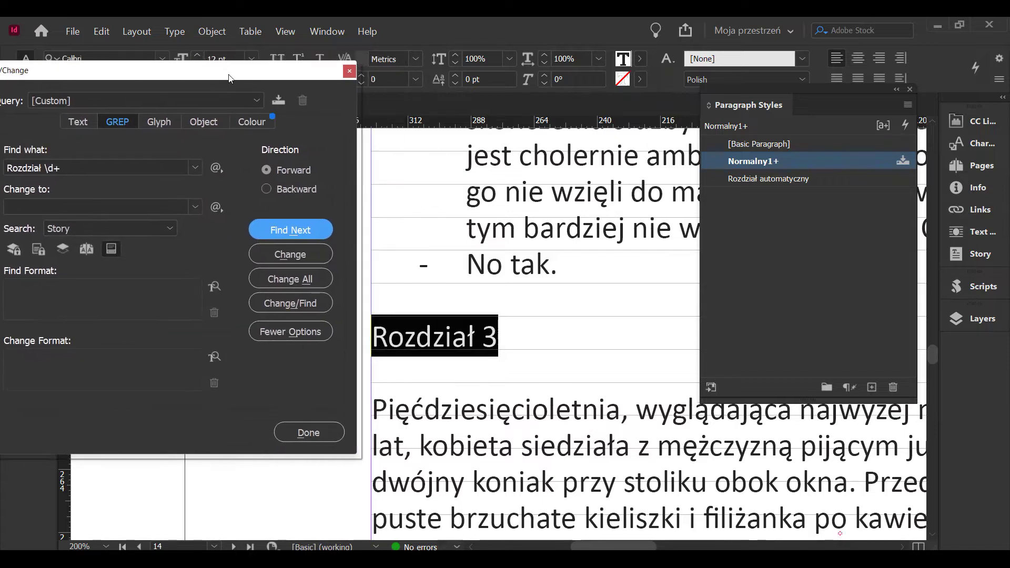
left_click(768, 179)
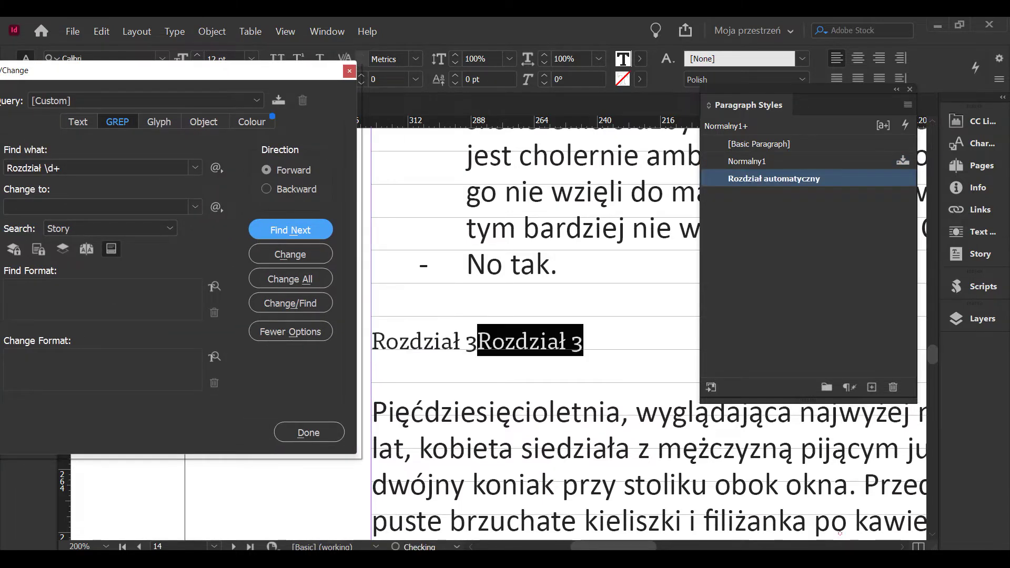
left_click(599, 340)
key("shift+Left")
key("shift+Left")
key("shift+Left")
key("shift+Left")
key("shift+Left")
key("shift+Left")
key("shift+Left")
key("shift+Left")
key("shift+Left")
key("shift+Left")
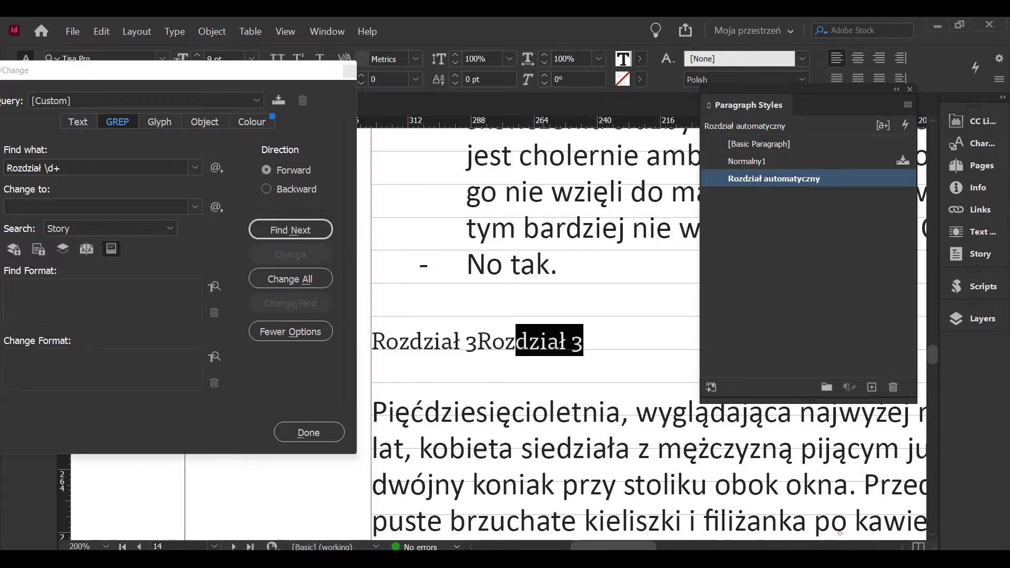
key("BackSpace")
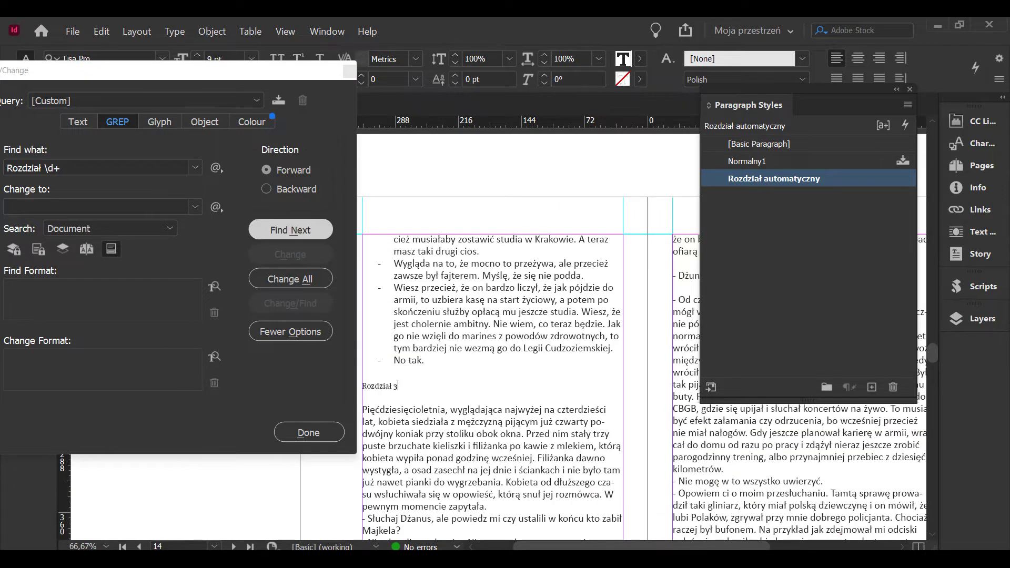
- Find the next chapter heading in the document, apply "Rozdział automatyczny" to it, replace its typed text with nothing, and close Find/Change
left_click(291, 229)
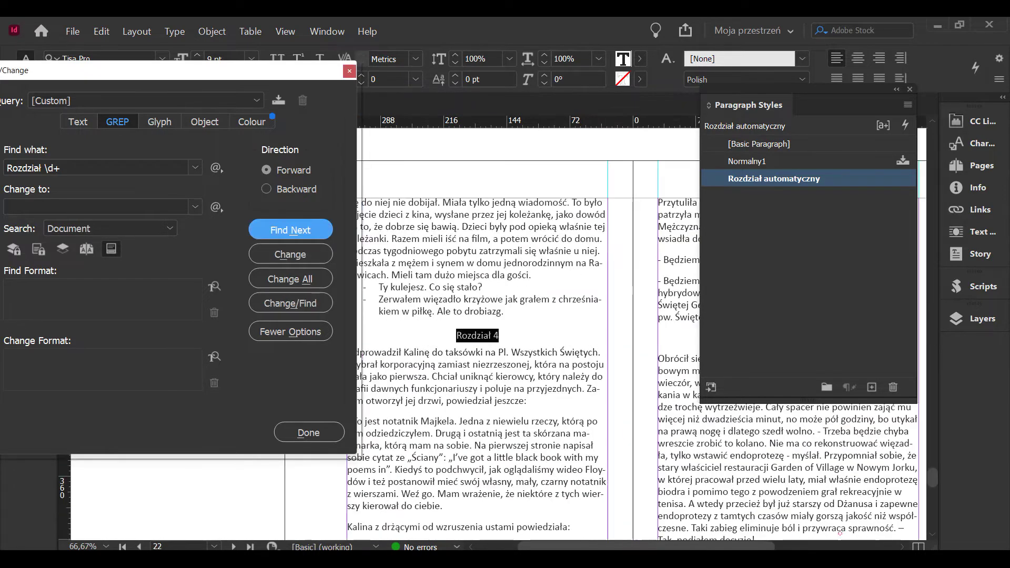
left_click(768, 179)
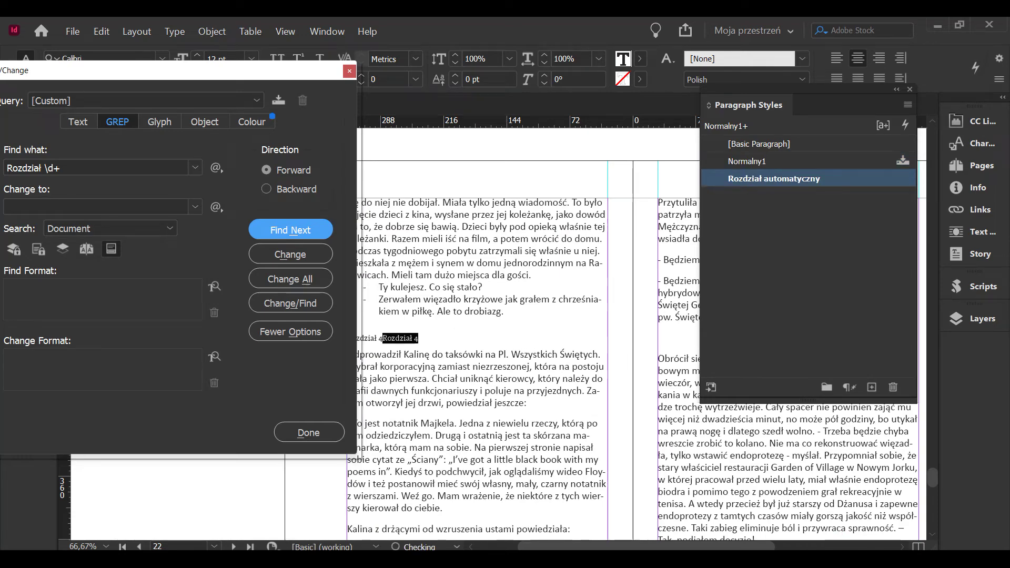
left_click(290, 254)
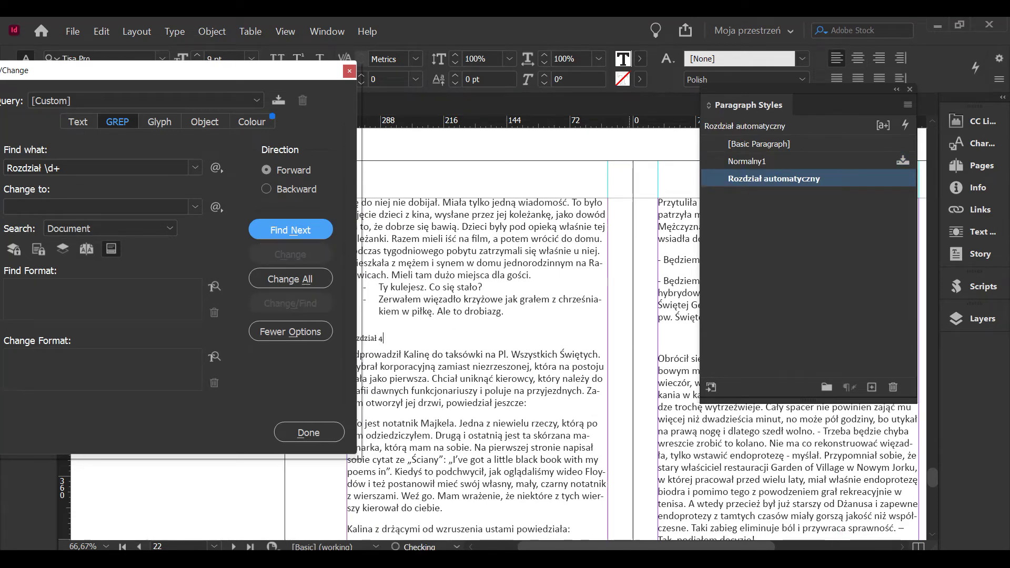
left_click_drag(423, 363, 511, 327)
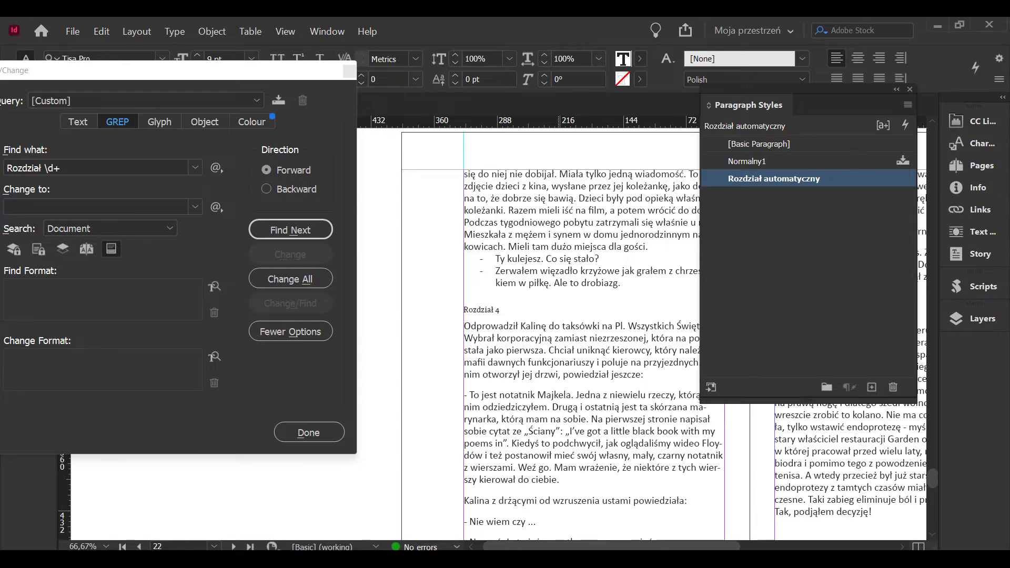
scroll(514, 328, "up", 1)
scroll(649, 328, "up", 1)
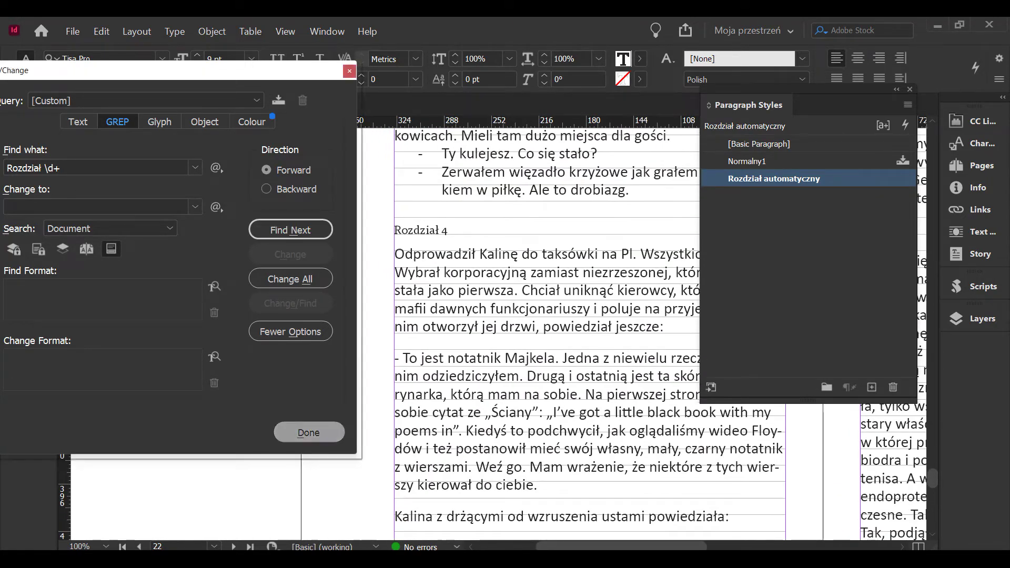
left_click(308, 432)
- Add a new paragraph after "pw. Świętej Trójcy." on page 23 and apply the "Rozdział automatyczny" style to it
scroll(557, 287, "right", 3)
scroll(557, 287, "up", 5)
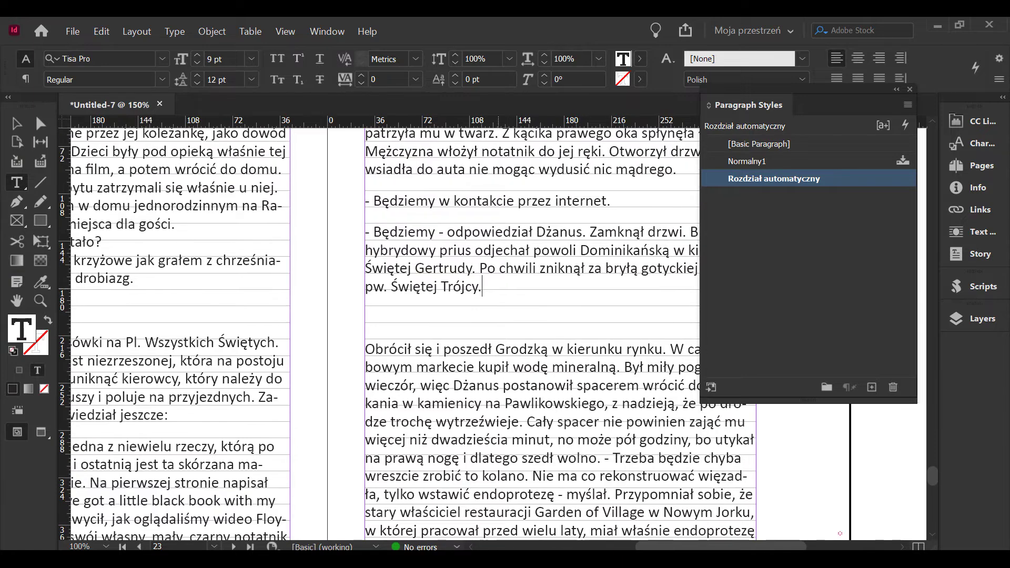
left_click(498, 288)
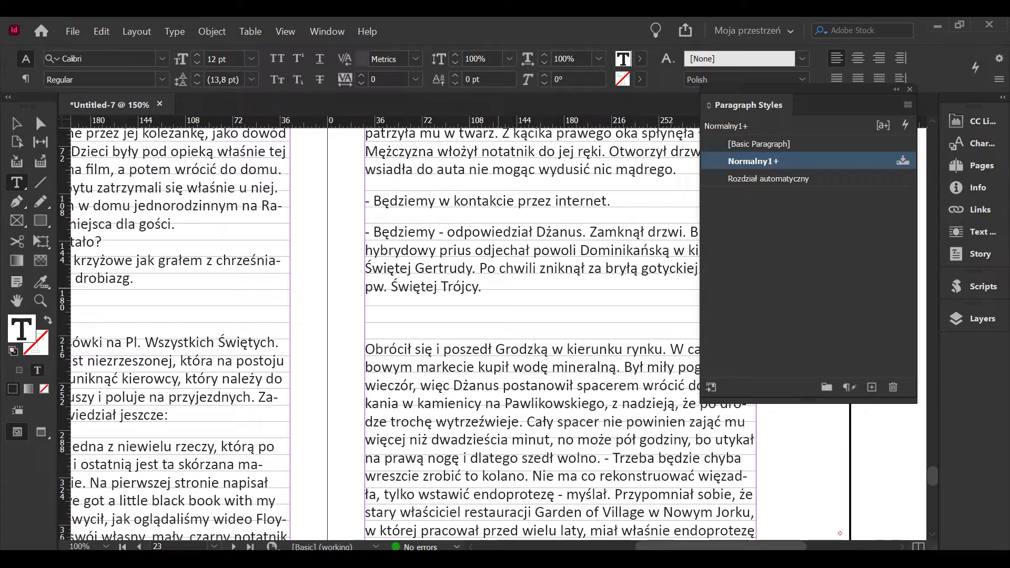
key("Return")
left_click(768, 179)
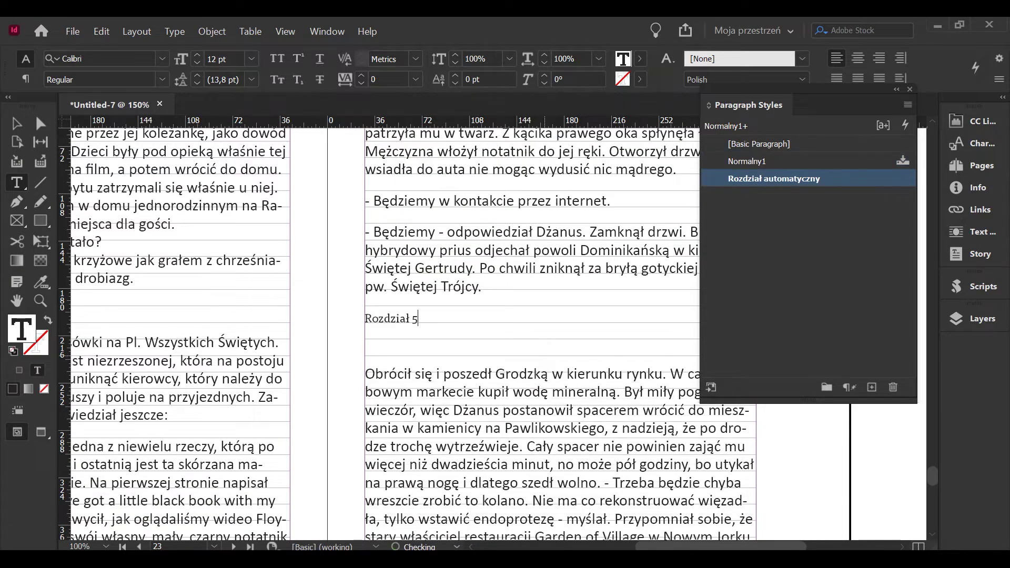
scroll(474, 280, "down", 2)
left_click_drag(463, 321, 478, 277)
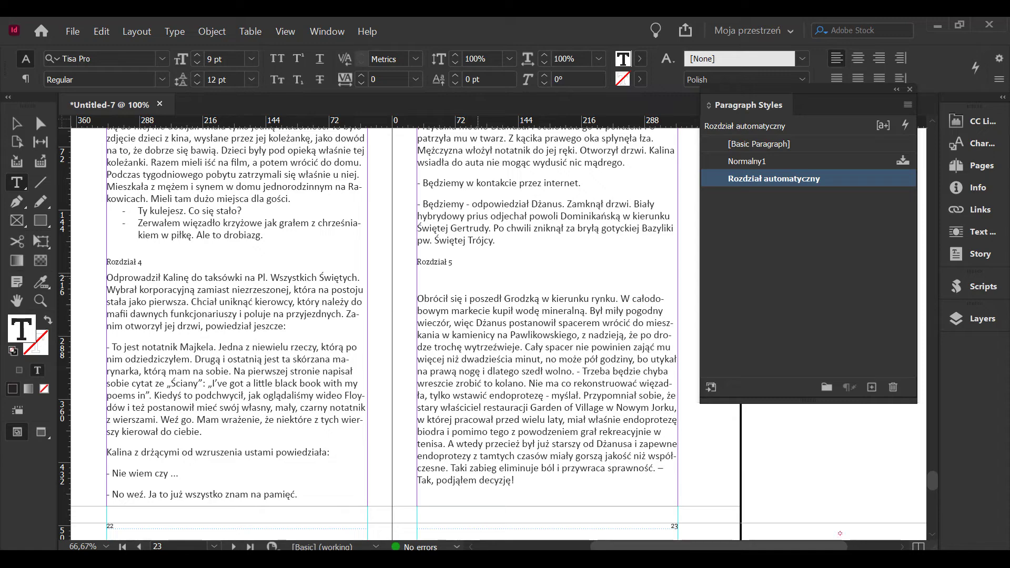
- Insert another "Rozdział automatyczny" heading on page 16, before the paragraph starting "Mężczyzna spojrzał przez okno"
left_click_drag(292, 132, 295, 547)
left_click_drag(291, 168, 330, 344)
key("Page_Up")
key("Page_Up")
key("Page_Up")
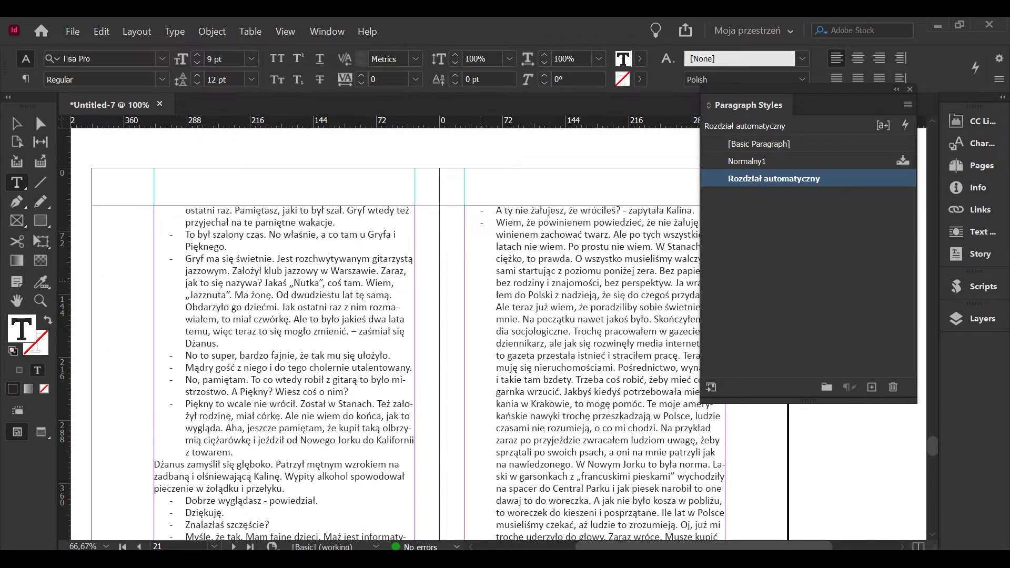
left_click(774, 179)
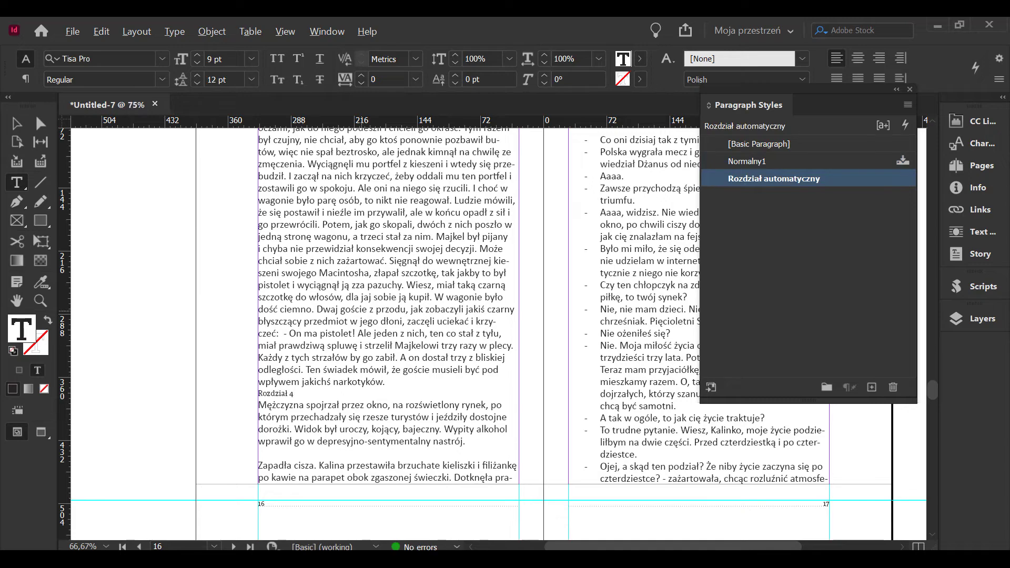
- Check the numbering of the chapter headings on the pages after the inserted heading, especially pages 22 and 23
scroll(371, 336, "down", 3)
scroll(467, 399, "down", 5)
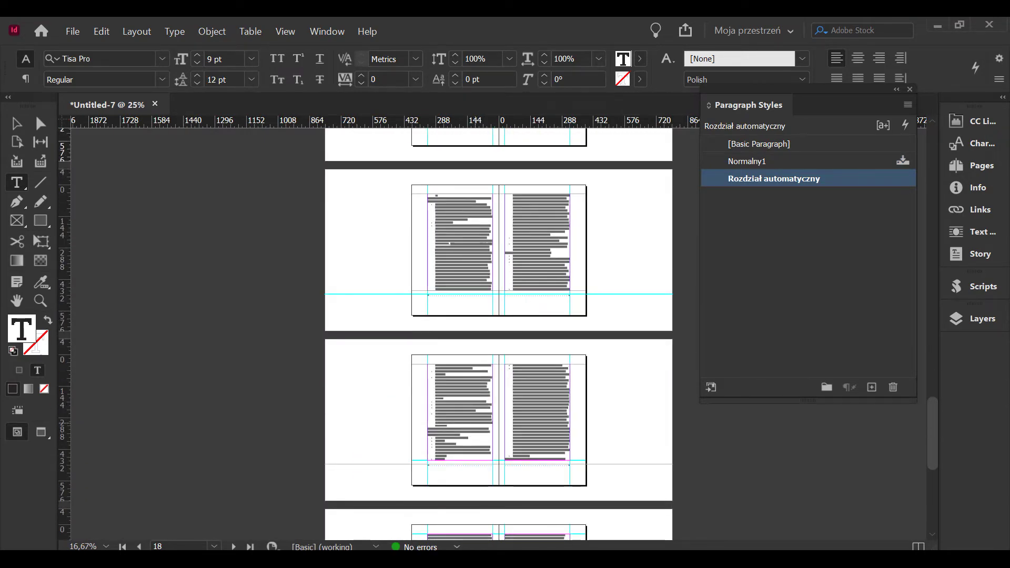
scroll(455, 356, "up", 3)
left_click_drag(469, 488, 253, 151)
scroll(497, 326, "down", 10)
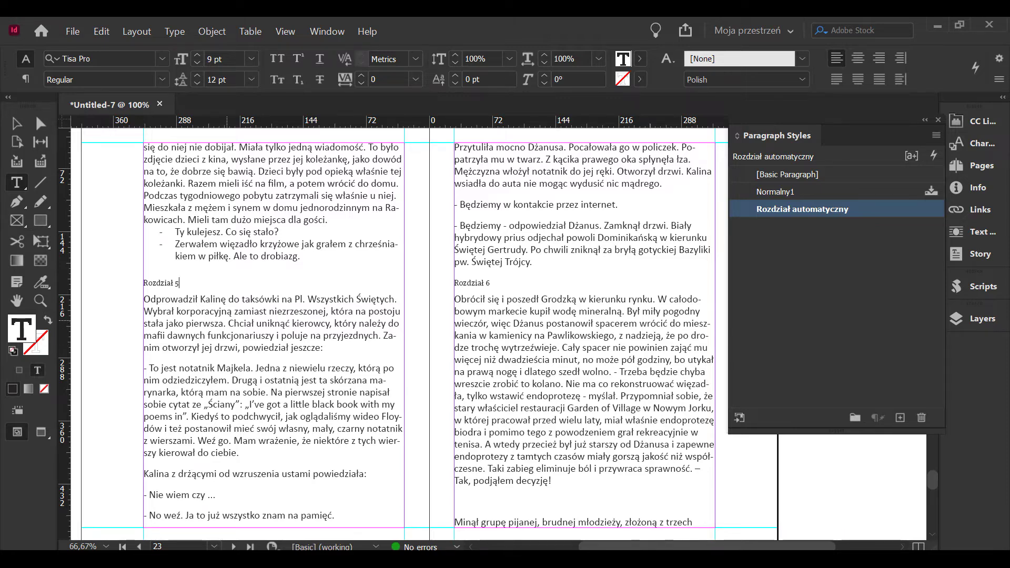
key("ctrl+minus")
key("Escape")
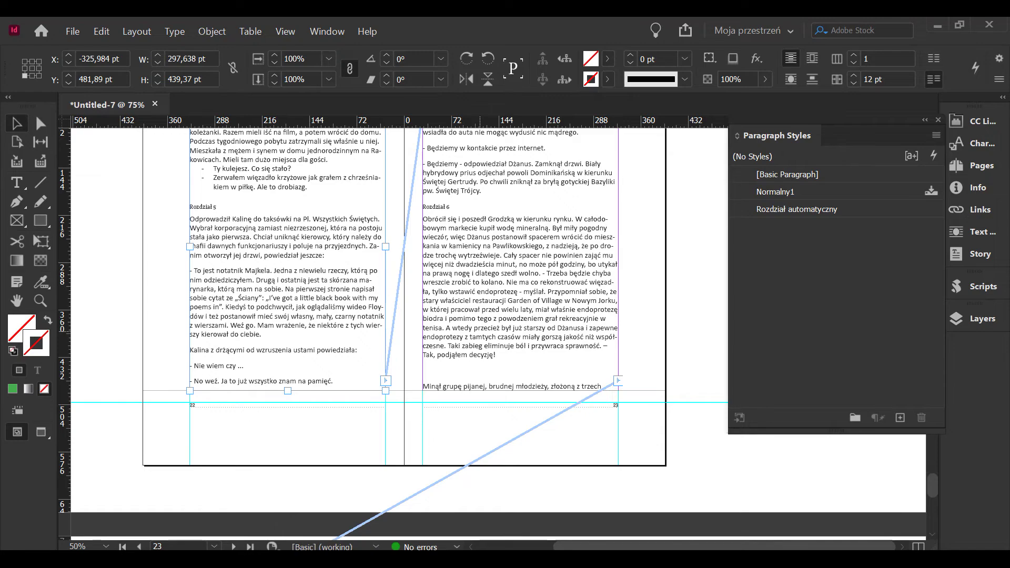
scroll(405, 315, "down", 3)
scroll(400, 337, "down", 5)
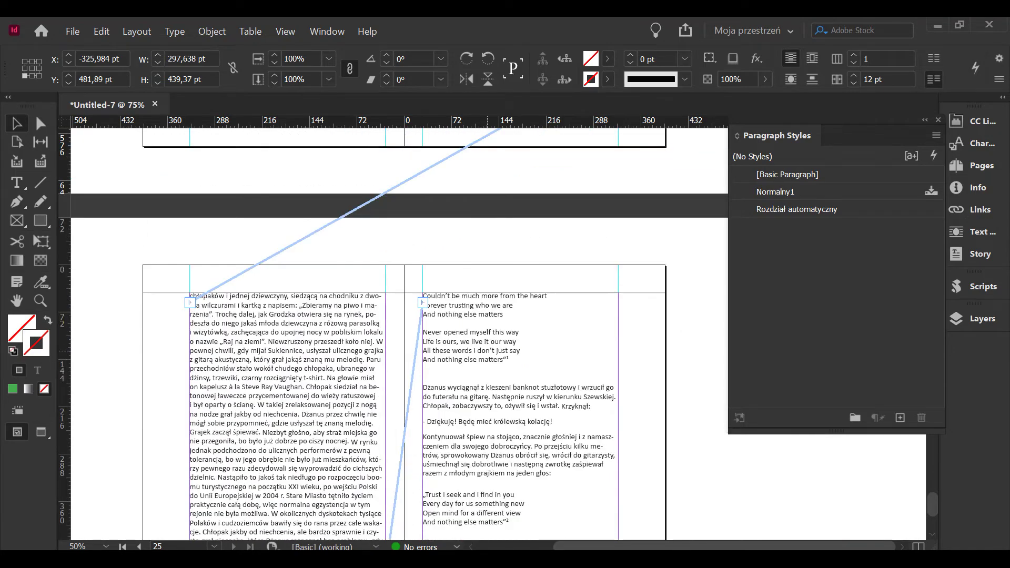
scroll(399, 336, "up", 10)
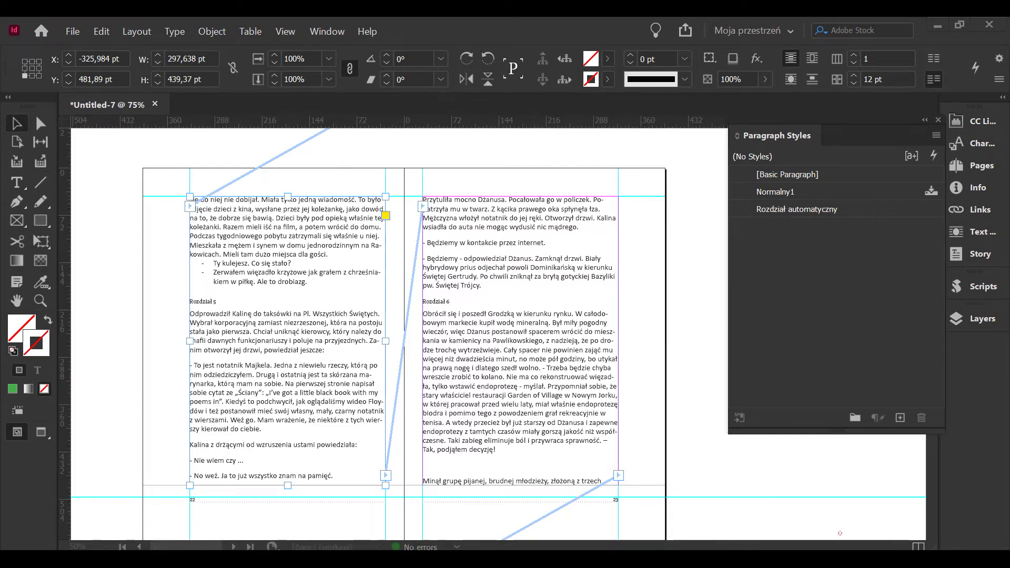
- Set the "Rozdział automatyczny" paragraph style's Start Paragraph keep option to In Next Frame and check where the chapter headings start
double_click(435, 302)
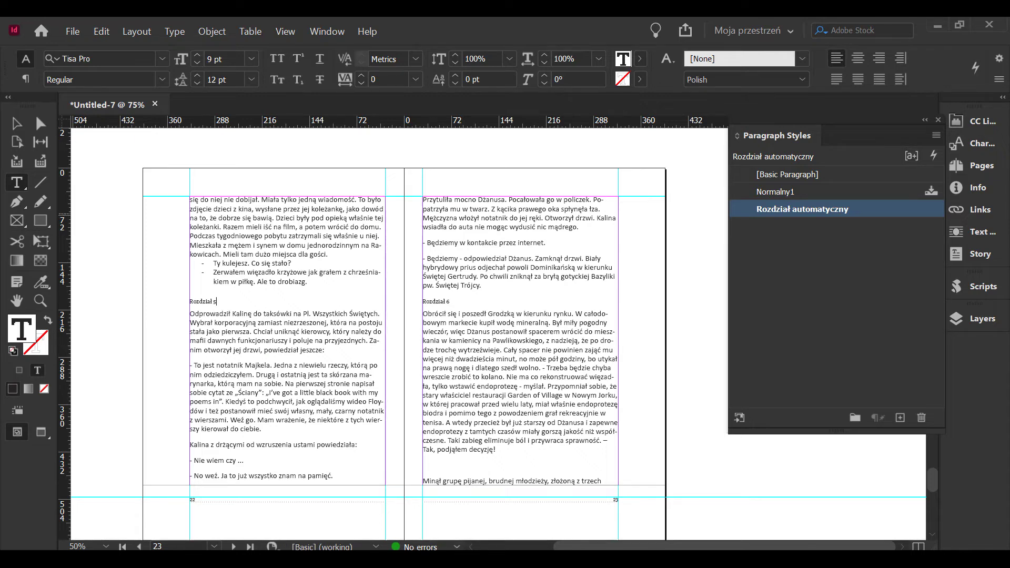
double_click(802, 209)
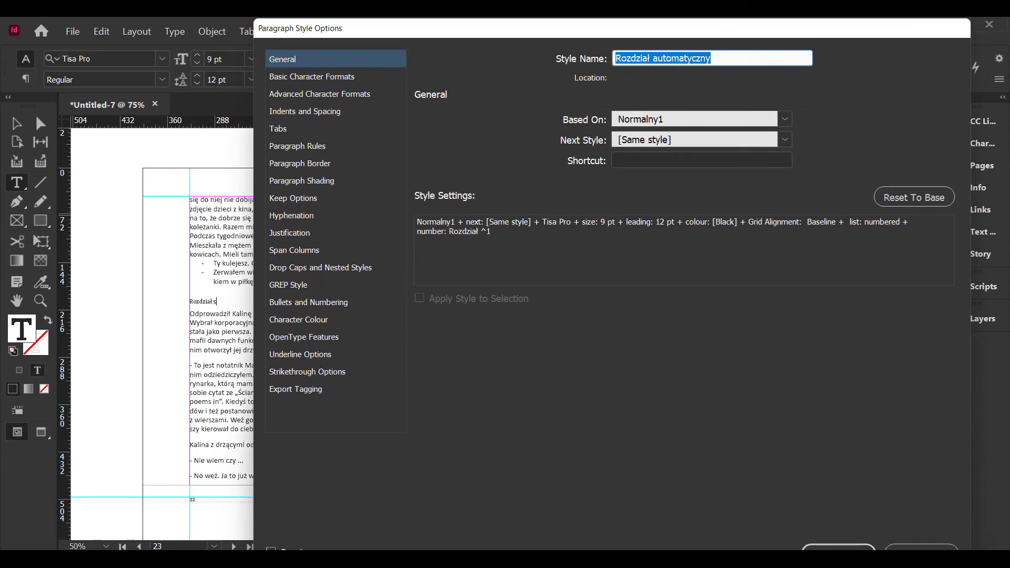
left_click(293, 198)
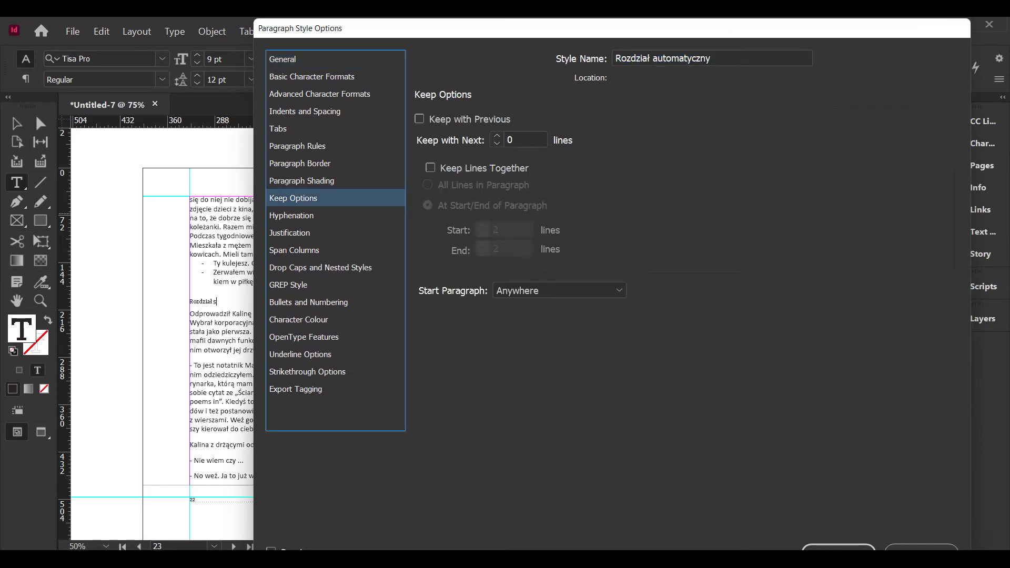
left_click(560, 291)
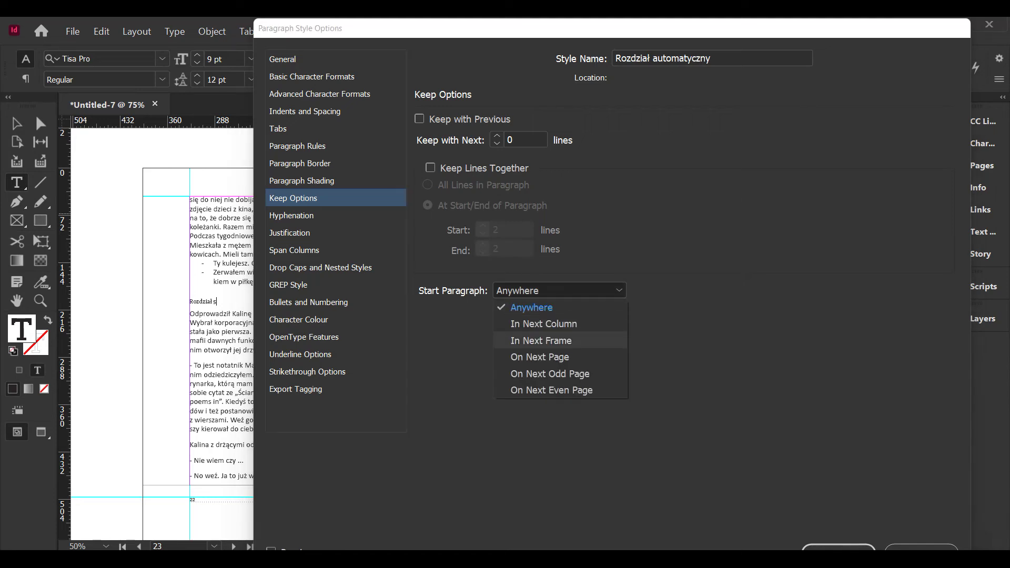
key("Return")
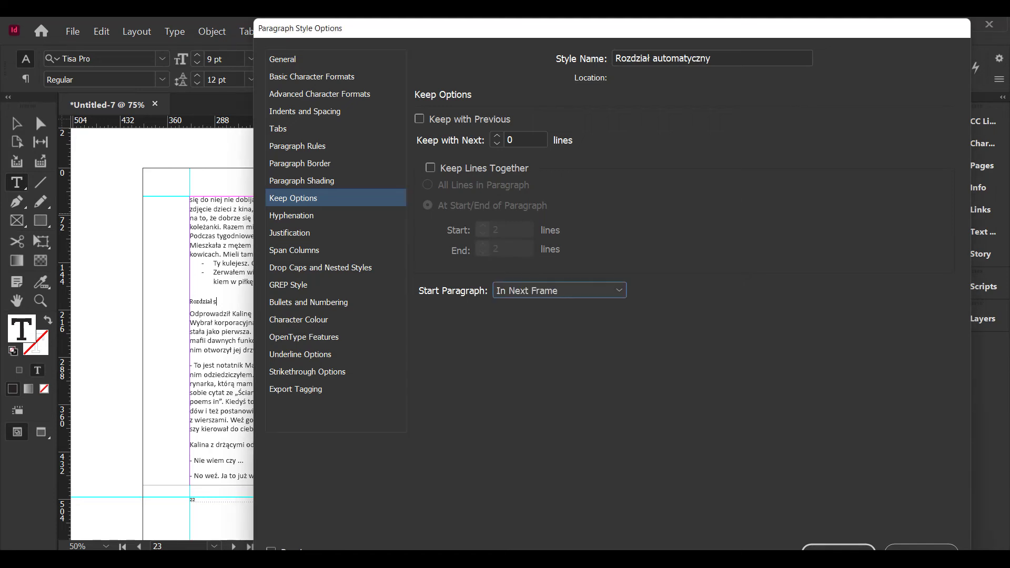
key("Return")
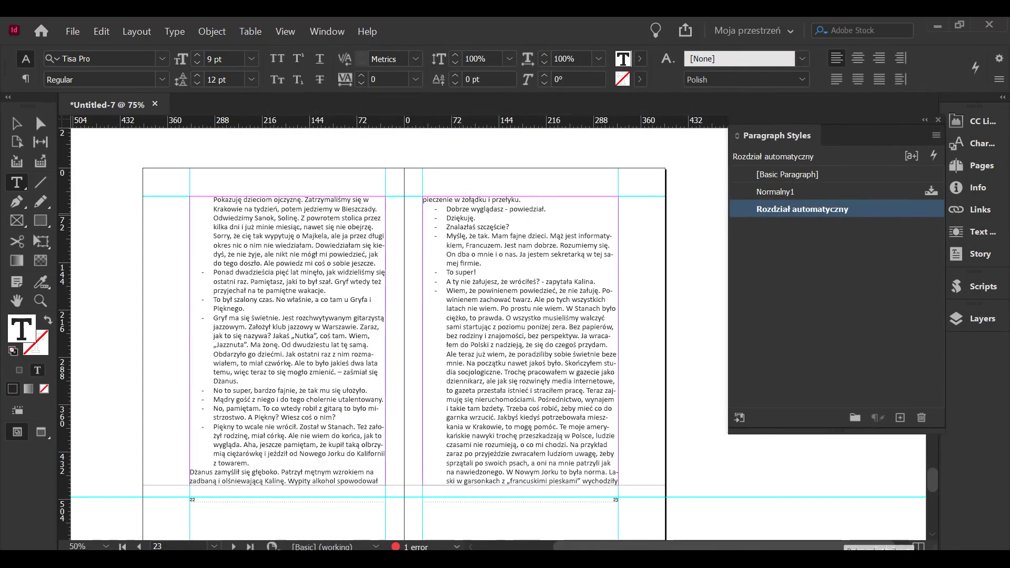
scroll(418, 205, "up", 15)
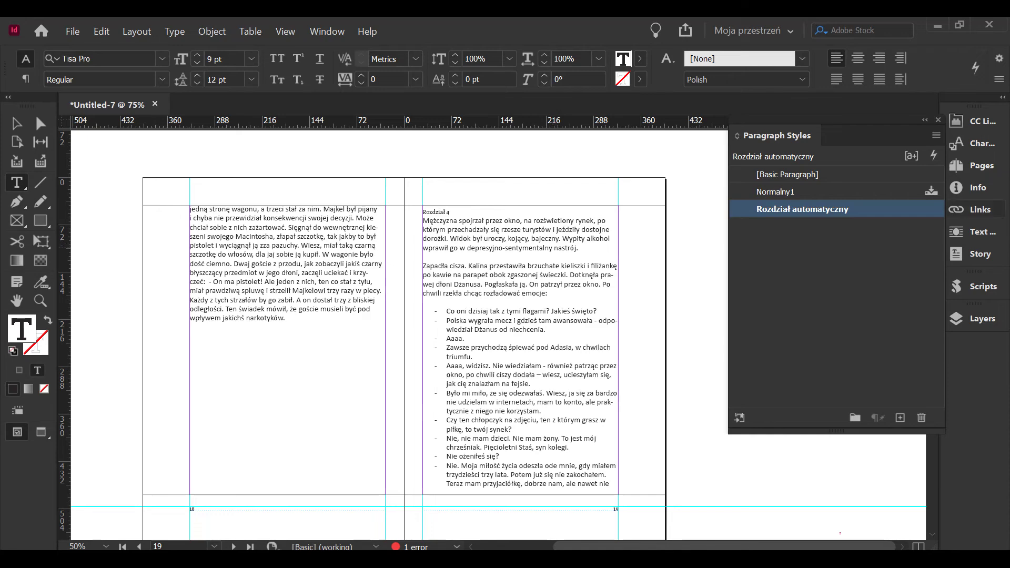
- Change the Start Paragraph keep option of the "Rozdział automatyczny" style to On Next Odd Page
double_click(802, 209)
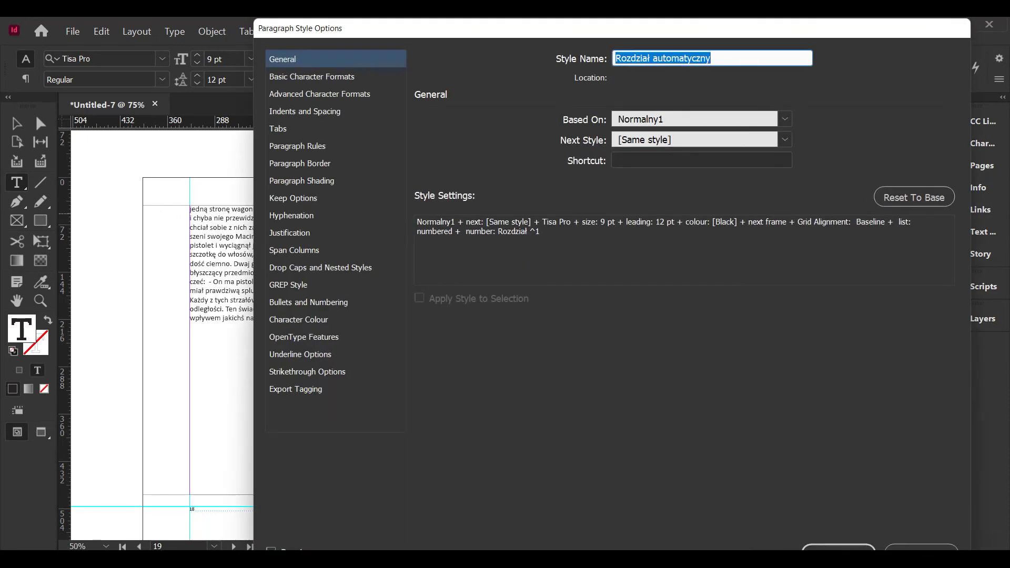
left_click(293, 199)
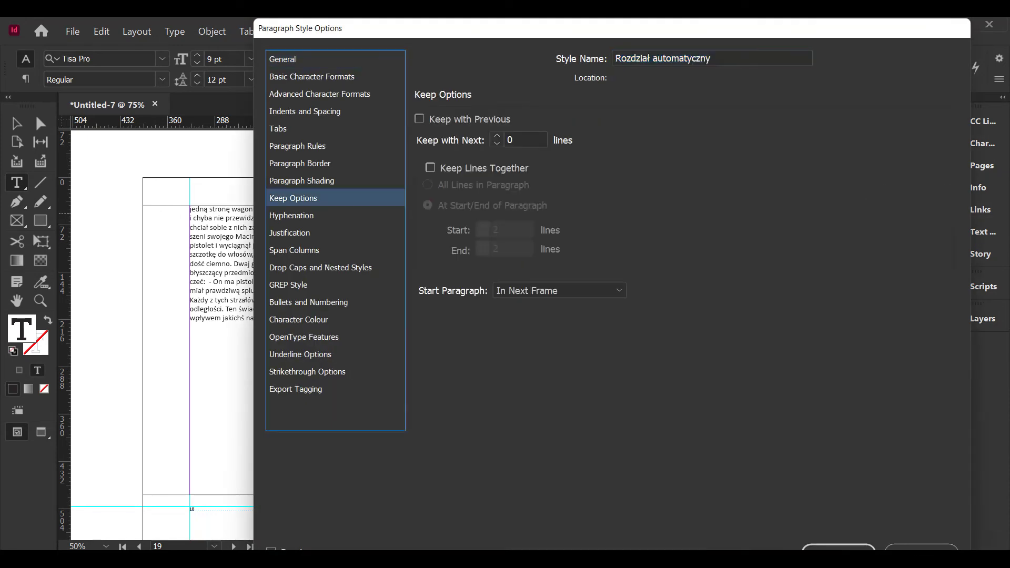
left_click(560, 291)
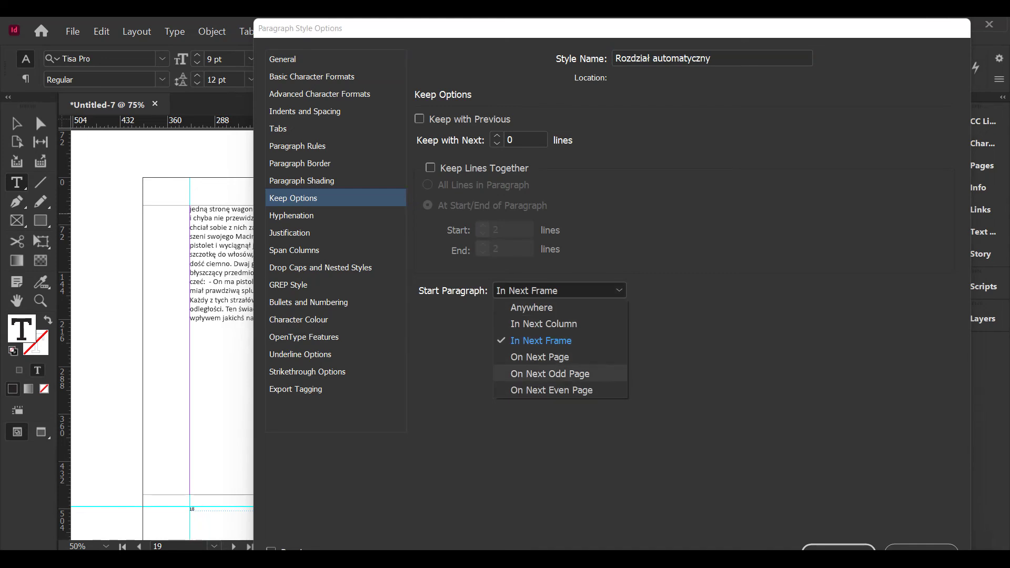
left_click(549, 374)
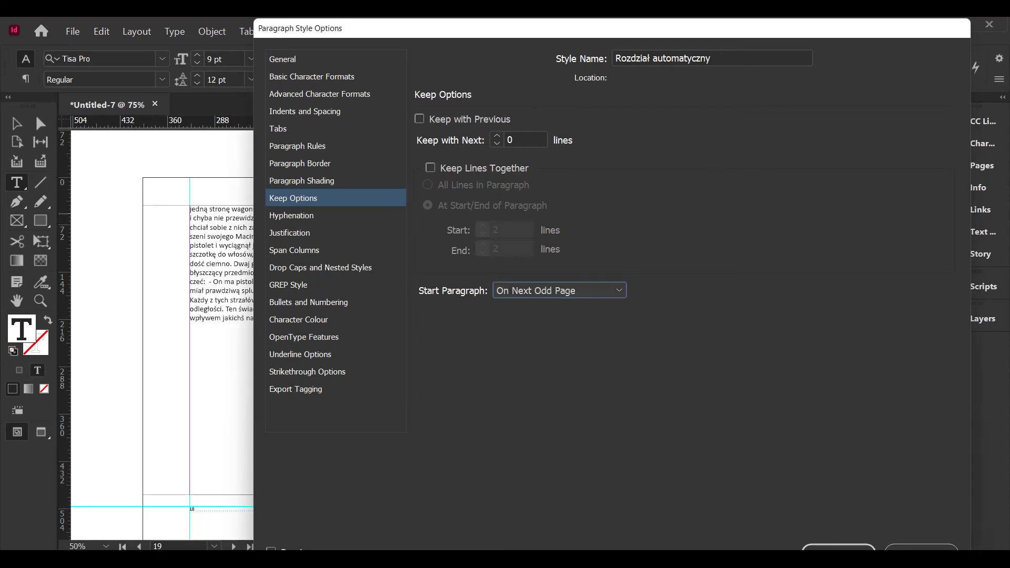
key("Return")
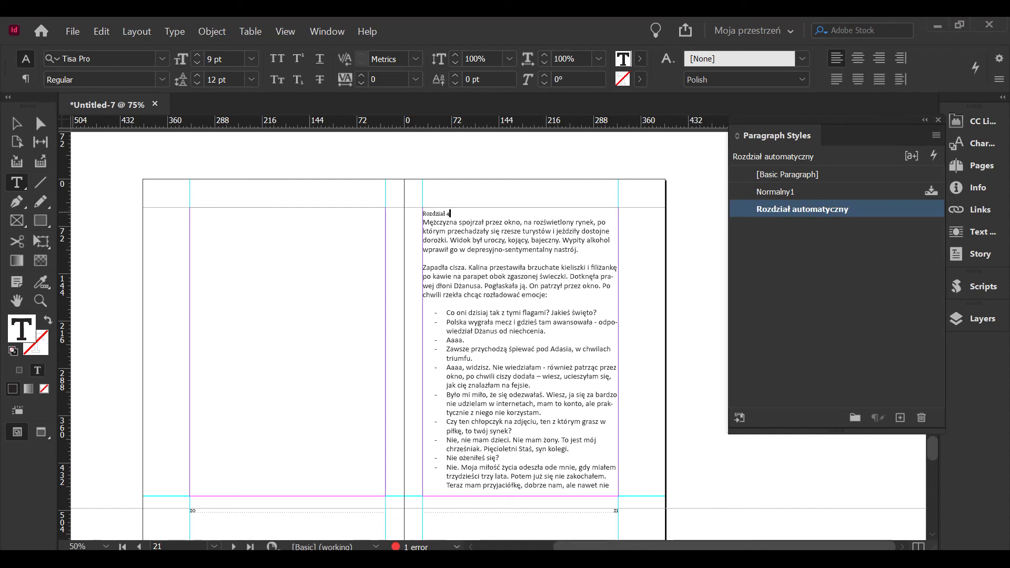
left_click(476, 221)
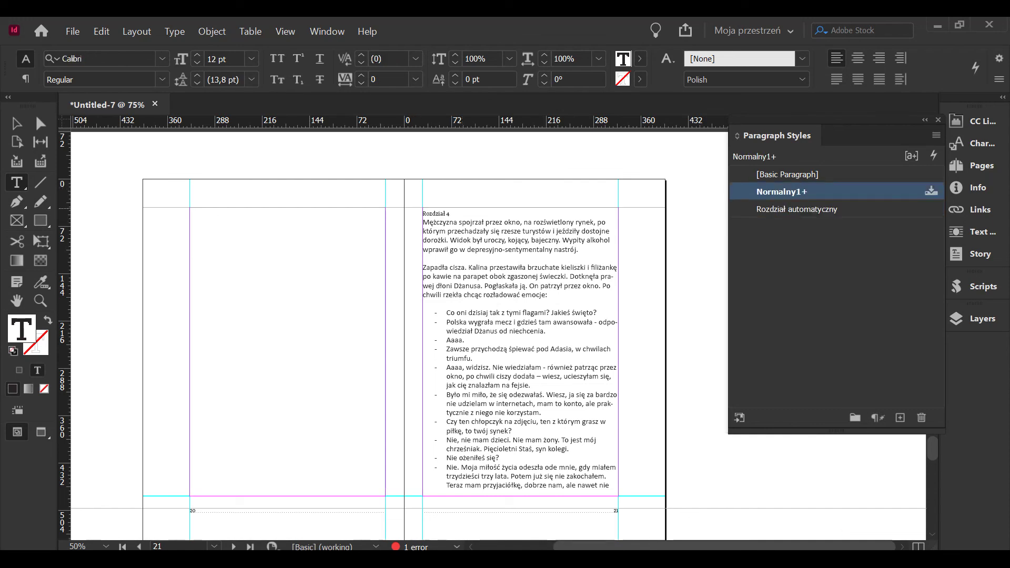